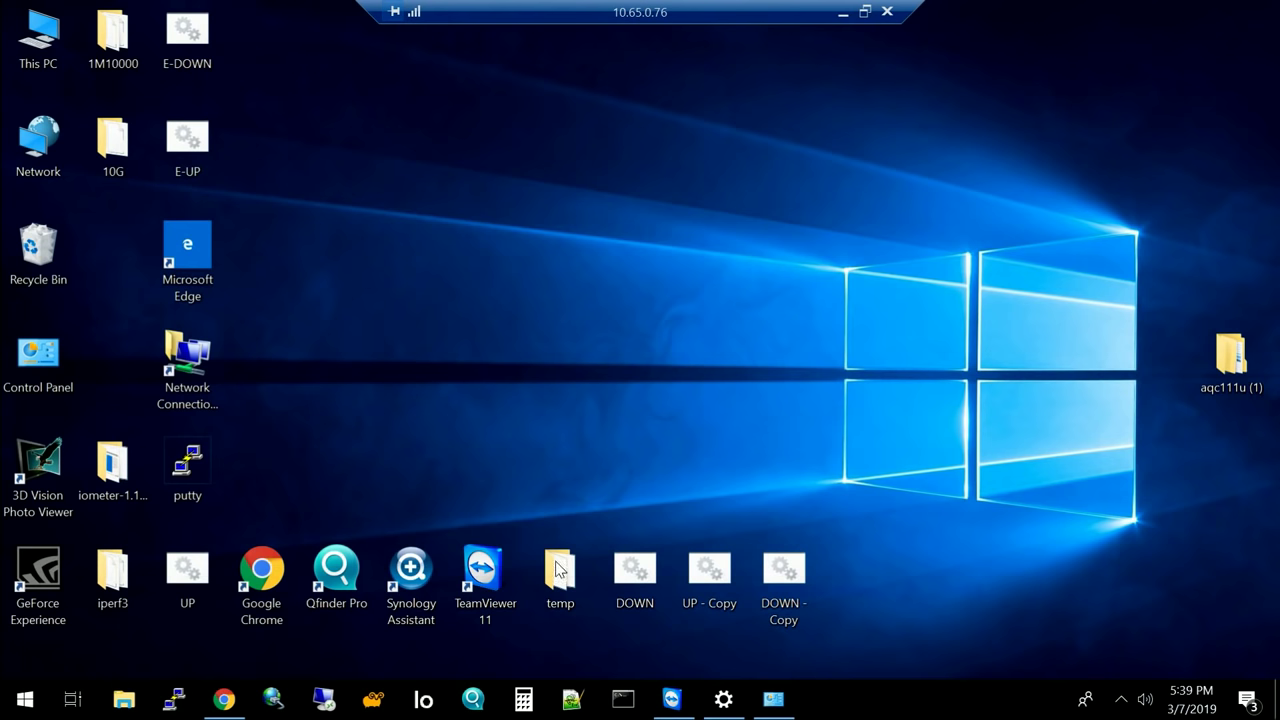
Open a File Explorer window, and switch to Chrome to display the DT-TS-1282T NAS page.
{"action": "left_click", "coordinate": [118, 704]}
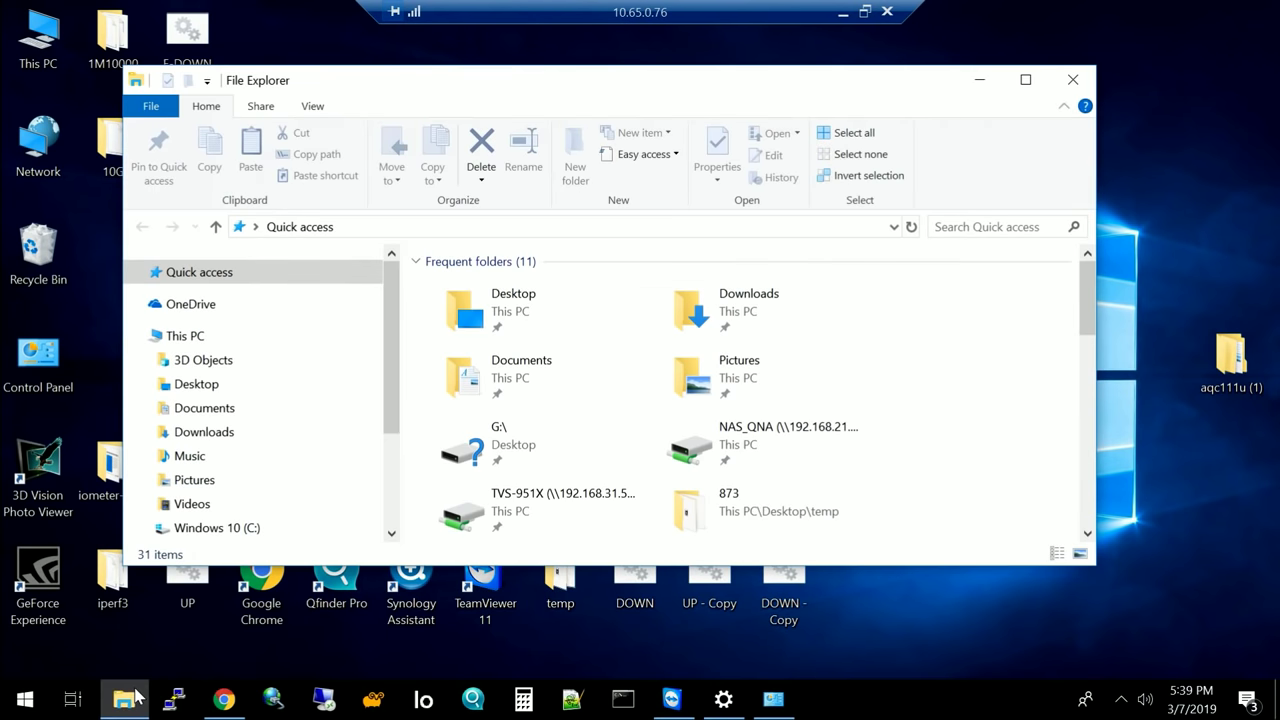
{"action": "left_click", "coordinate": [224, 699]}
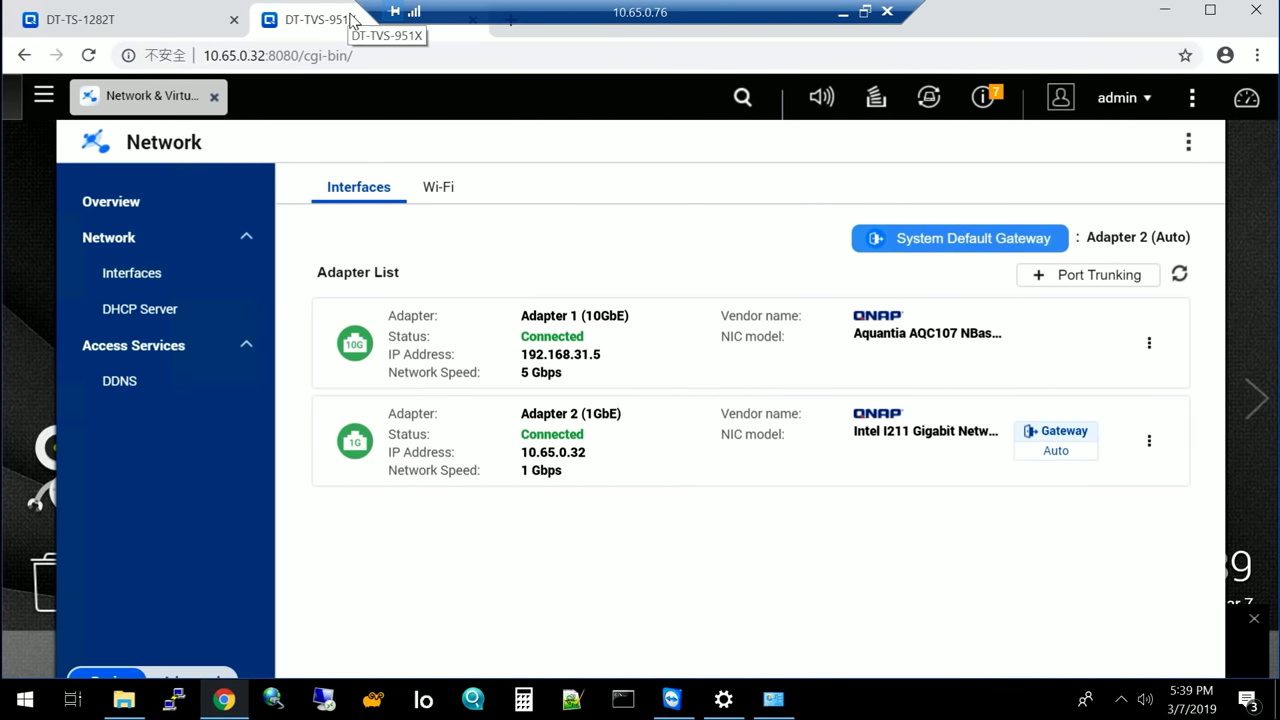
{"action": "left_click", "coordinate": [180, 30]}
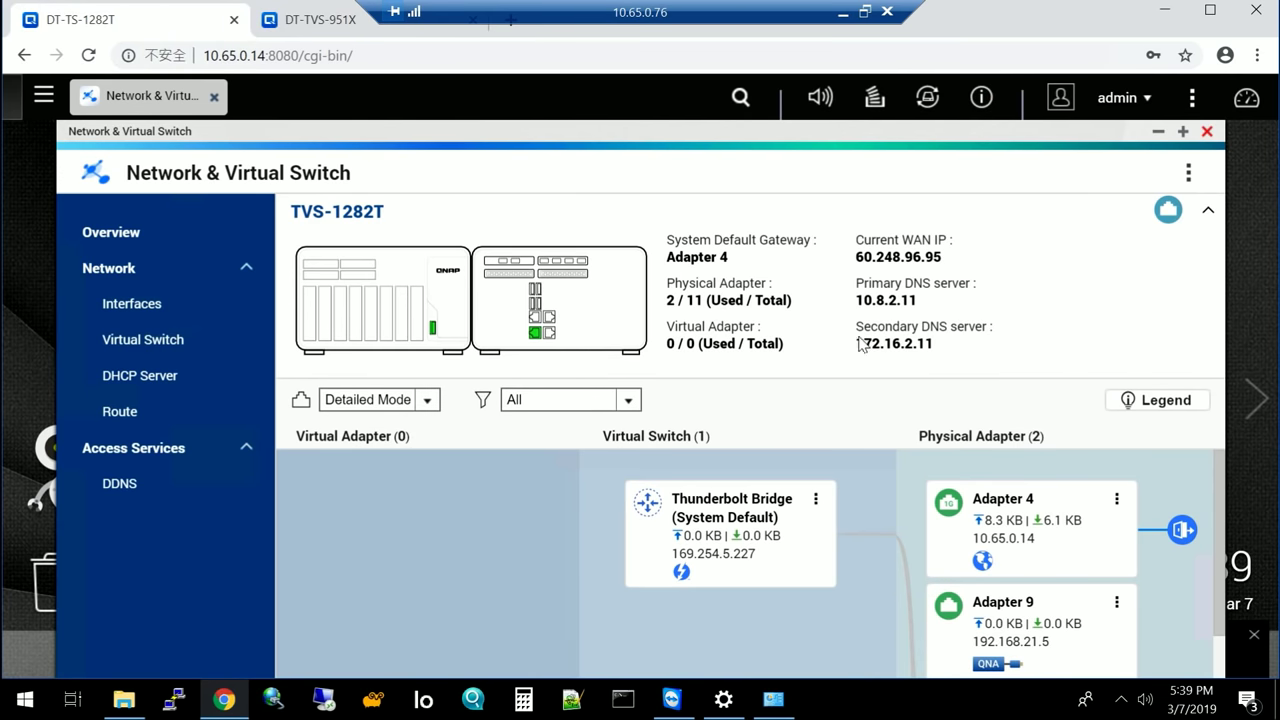
Look through the physical adapters in the network overview and locate Adapter 9 on the NAS.
{"action": "scroll", "coordinate": [1106, 571], "scroll_direction": "down", "scroll_amount": 2}
{"action": "scroll", "coordinate": [1106, 571], "scroll_direction": "up", "scroll_amount": 2}
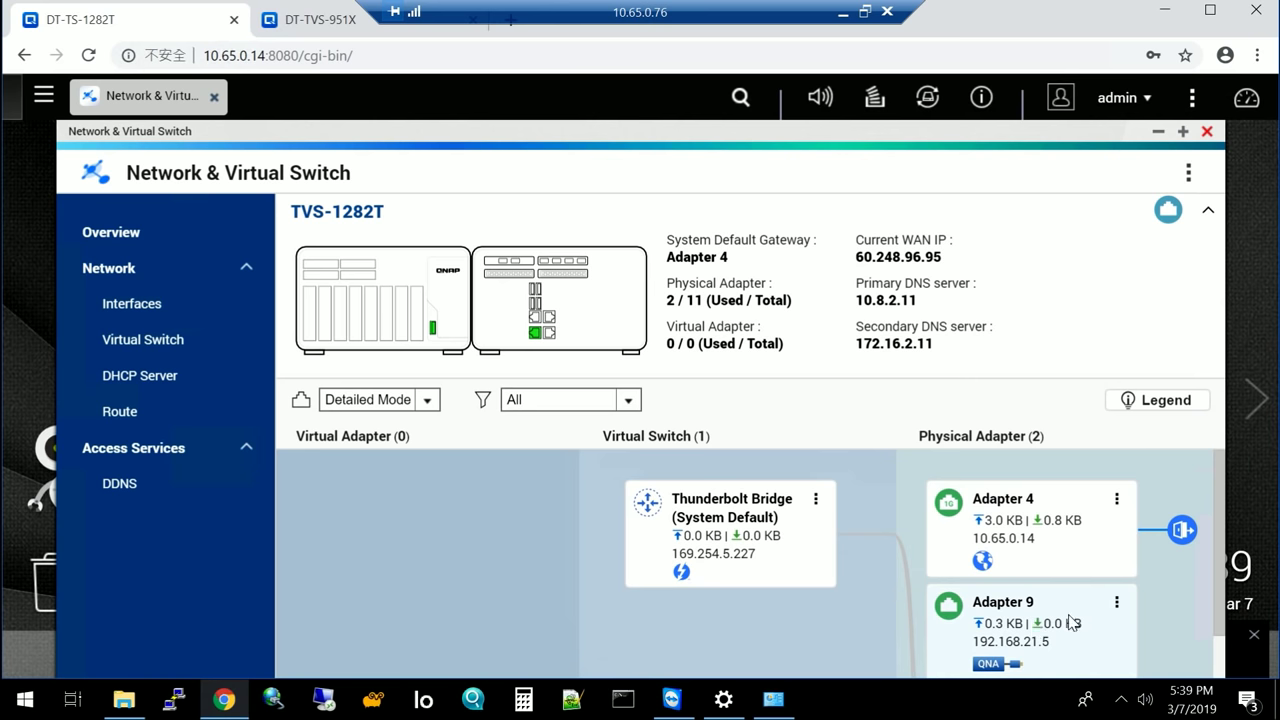
{"action": "scroll", "coordinate": [1072, 622], "scroll_direction": "down", "scroll_amount": 1}
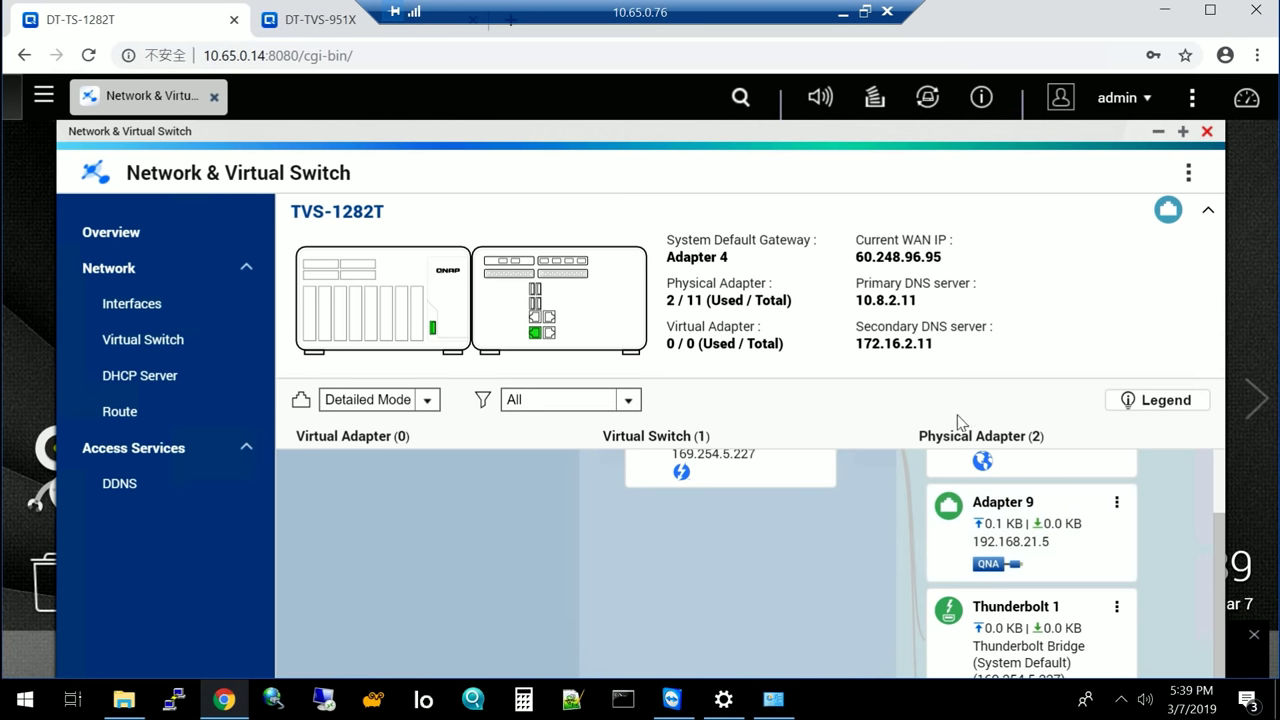
{"action": "left_click", "coordinate": [1117, 503]}
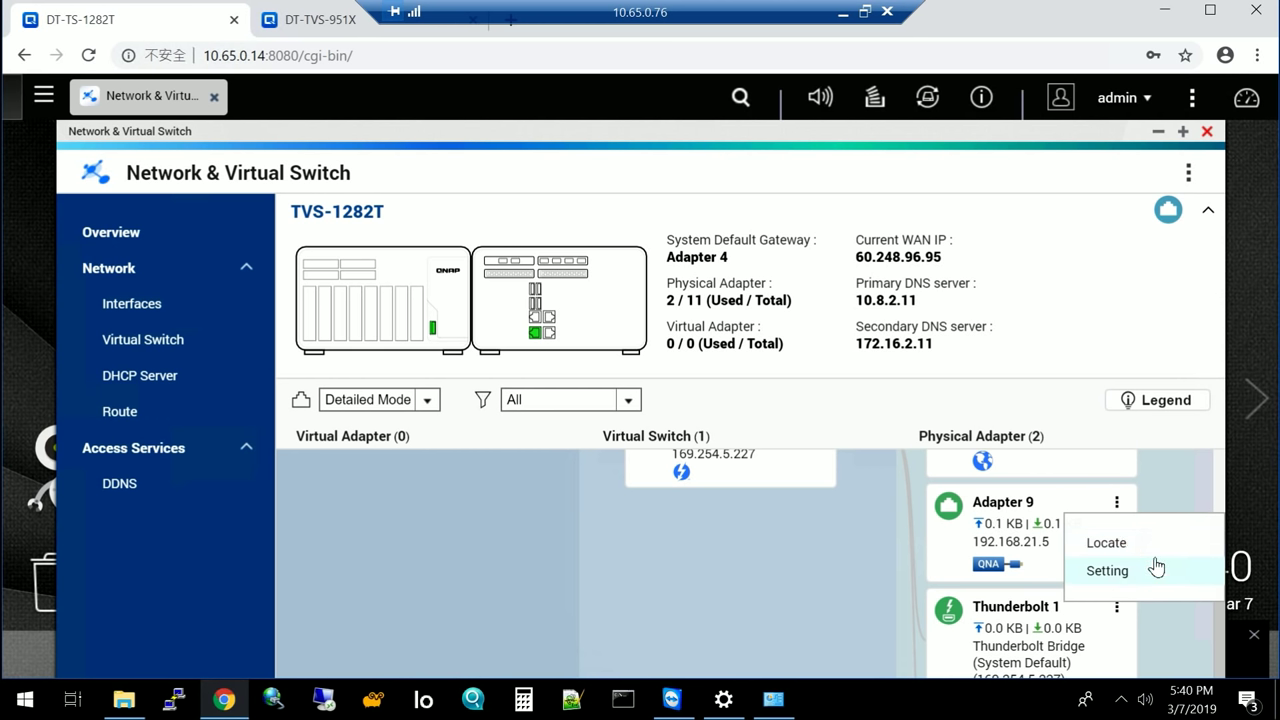
{"action": "left_click", "coordinate": [1134, 545]}
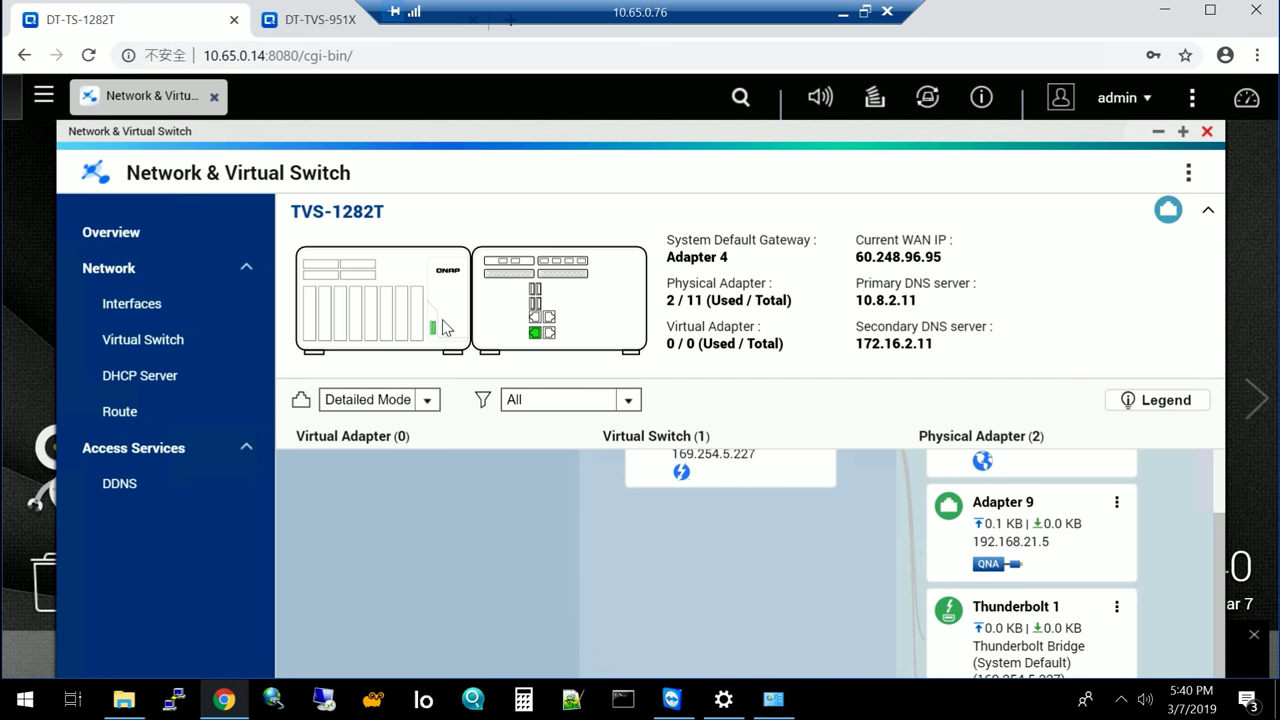
Review Adapter 9's IPv4, IPv6, DNS and VLAN settings, and leave the configuration without applying changes.
{"action": "left_click", "coordinate": [1116, 502]}
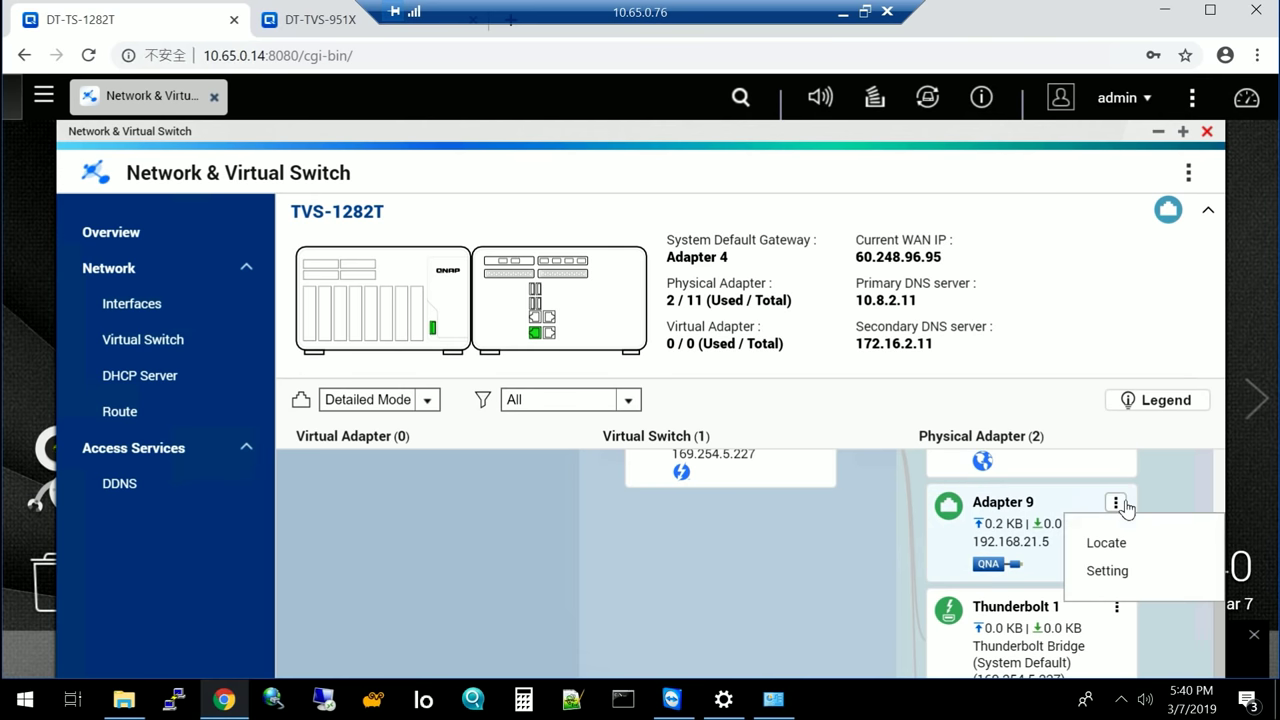
{"action": "left_click", "coordinate": [1110, 570]}
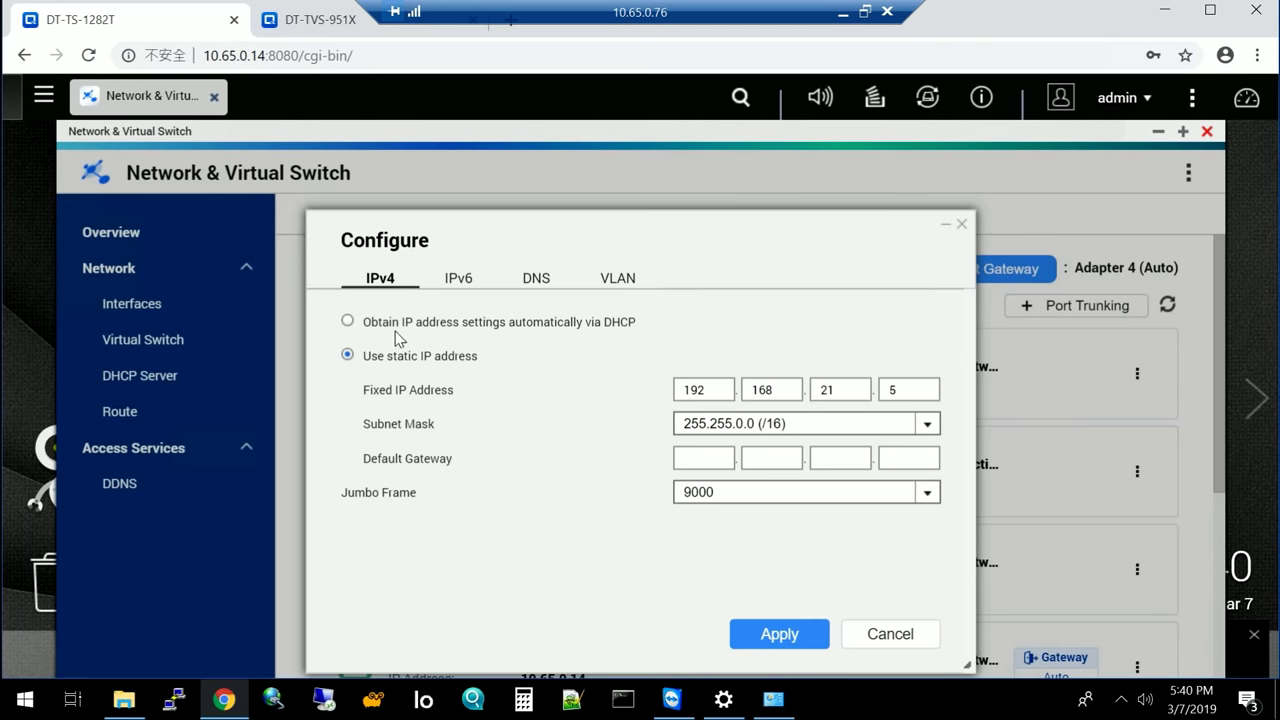
{"action": "left_click", "coordinate": [460, 280]}
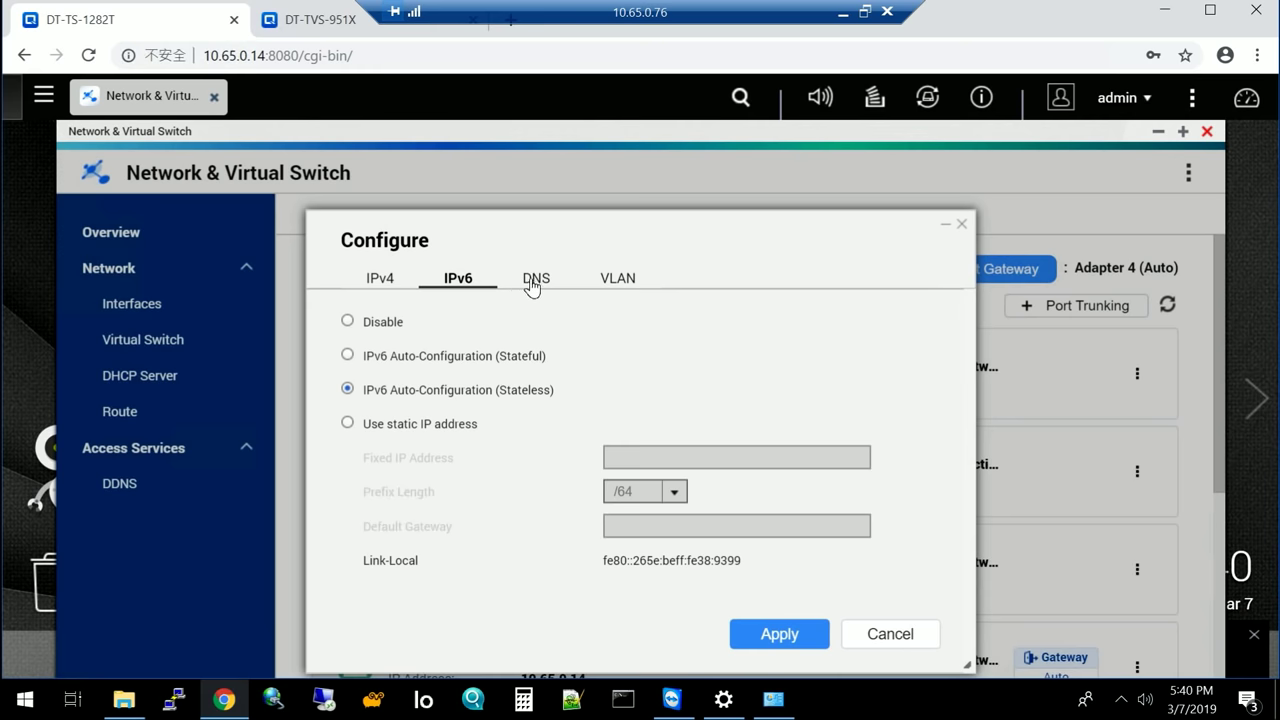
{"action": "left_click", "coordinate": [540, 284]}
{"action": "left_click", "coordinate": [628, 285]}
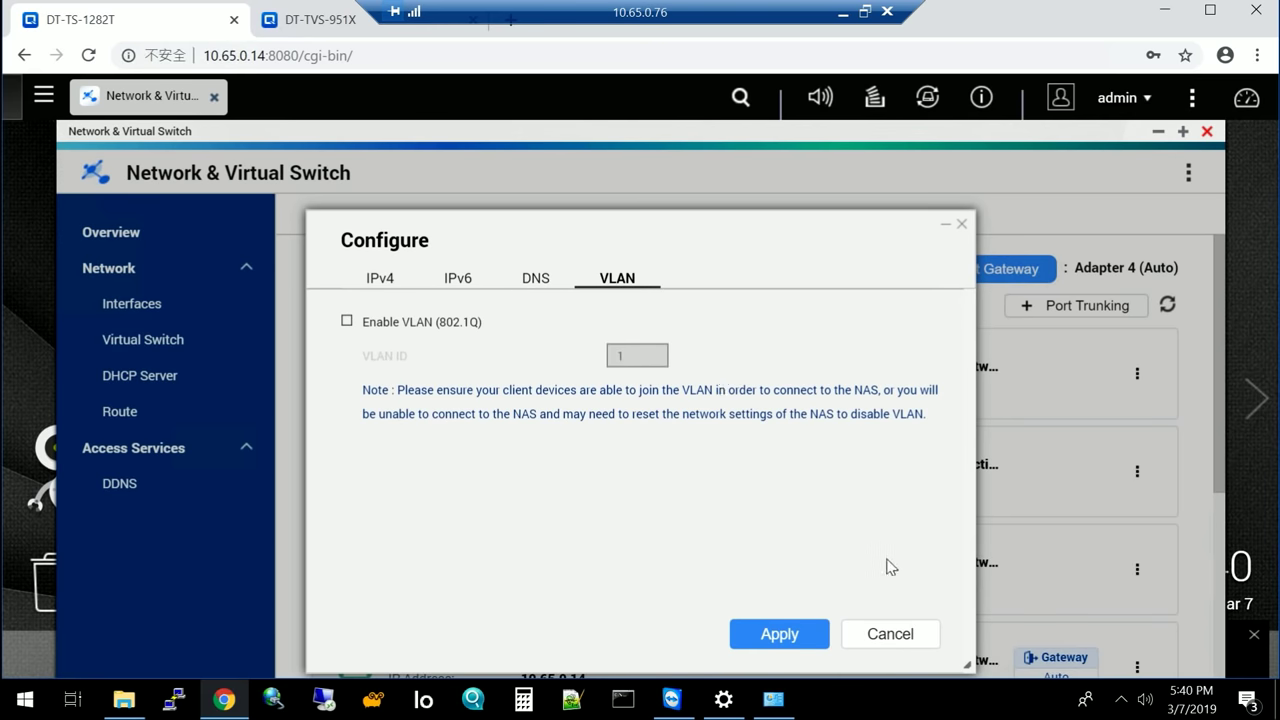
{"action": "left_click", "coordinate": [926, 630]}
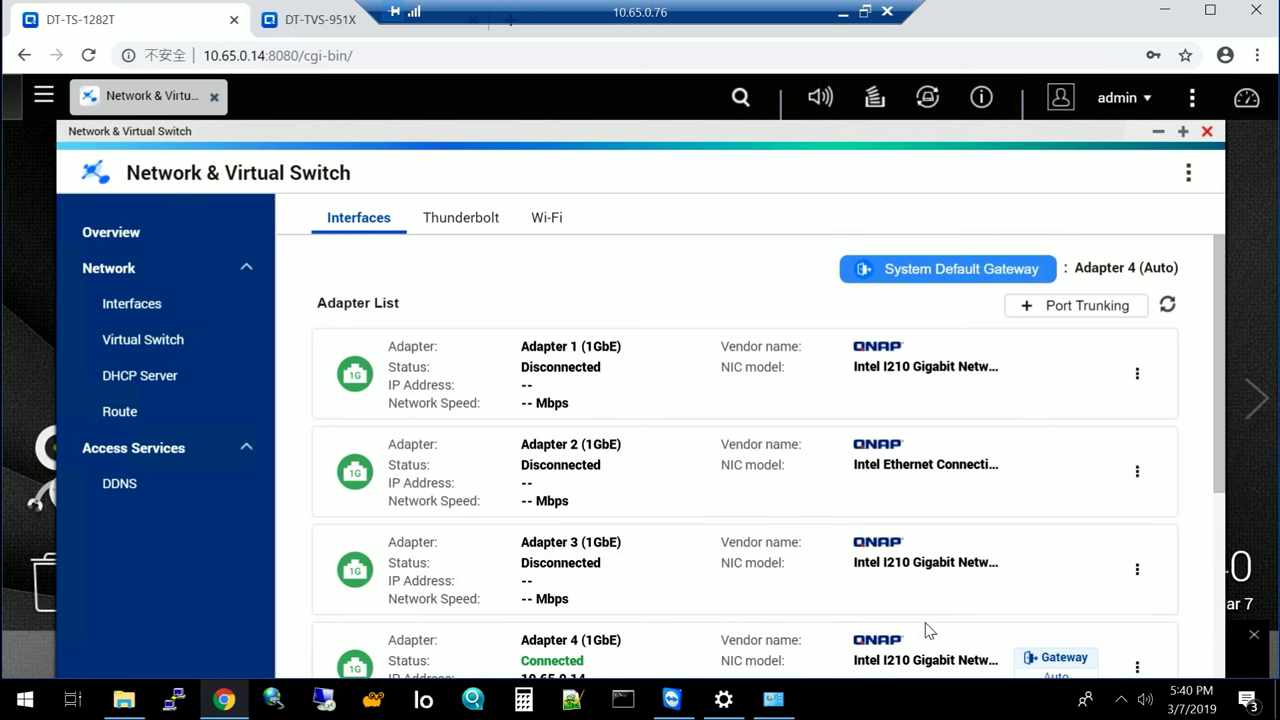
Look through the network interfaces list to examine the status and NIC model of each adapter.
{"action": "left_click", "coordinate": [140, 305]}
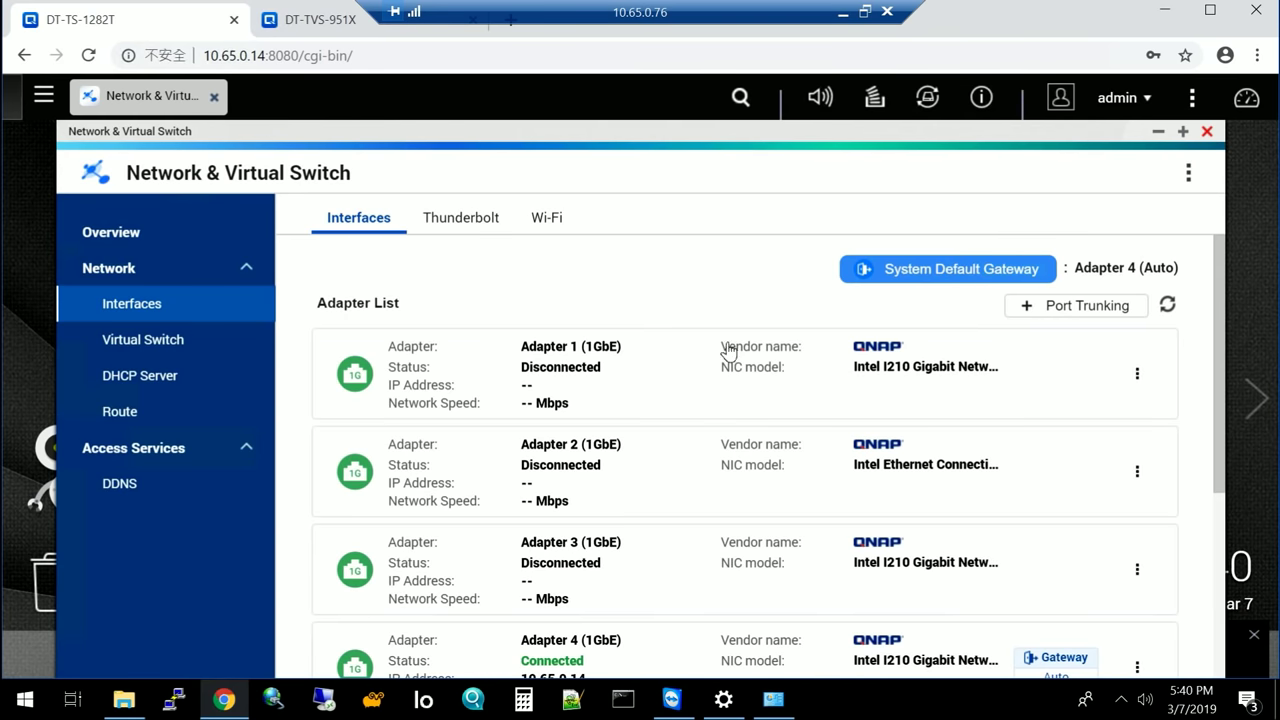
{"action": "scroll", "coordinate": [972, 358], "scroll_direction": "down", "scroll_amount": 1}
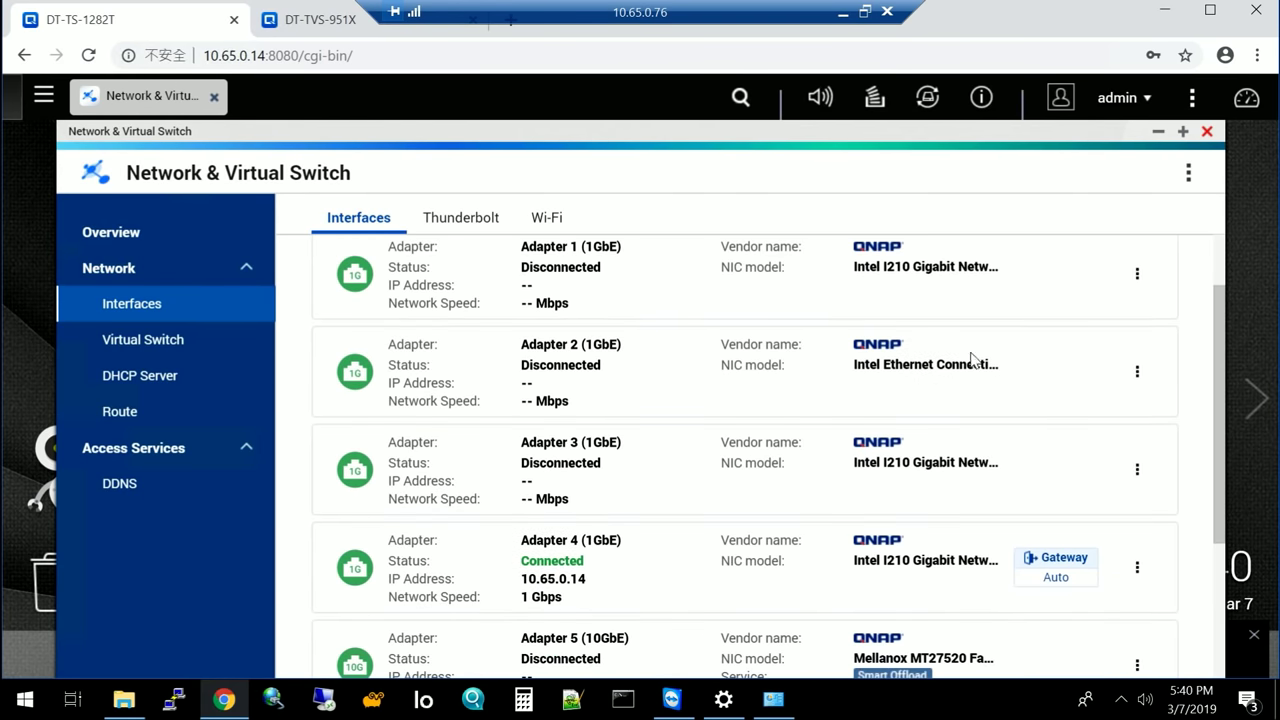
{"action": "scroll", "coordinate": [985, 363], "scroll_direction": "down", "scroll_amount": 2}
{"action": "scroll", "coordinate": [1064, 384], "scroll_direction": "down", "scroll_amount": 1}
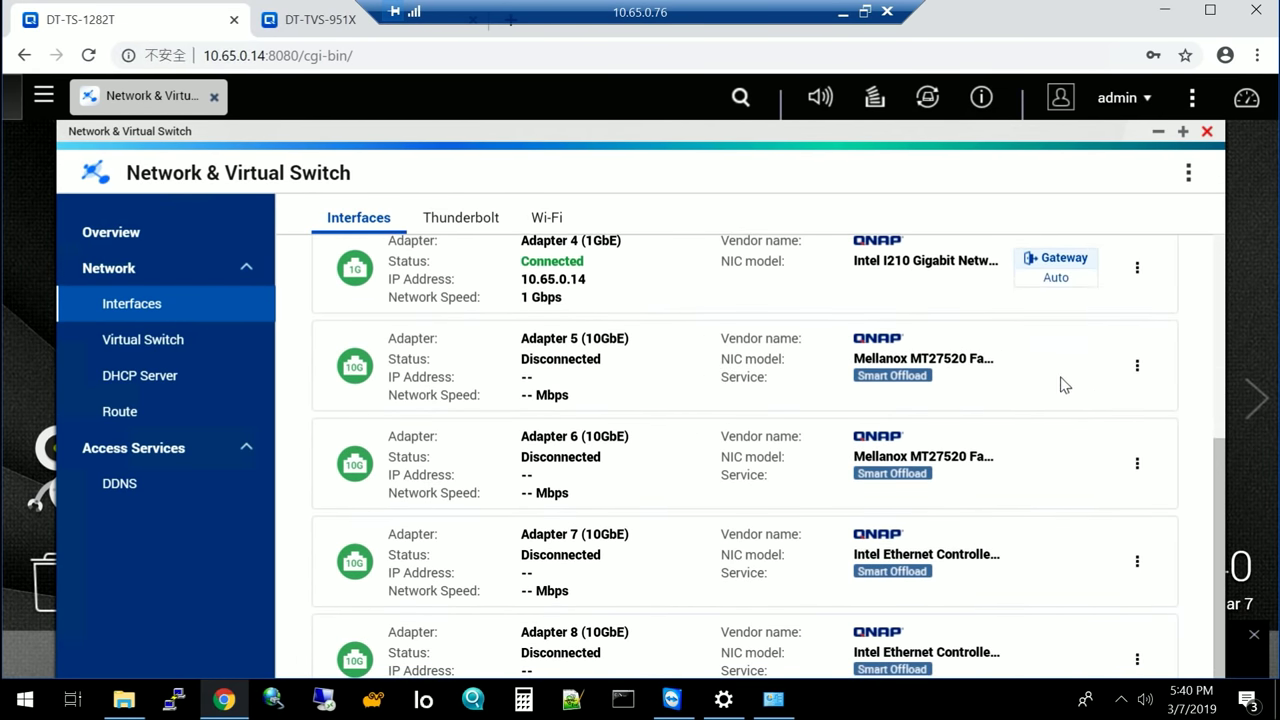
{"action": "scroll", "coordinate": [1063, 382], "scroll_direction": "up", "scroll_amount": 2}
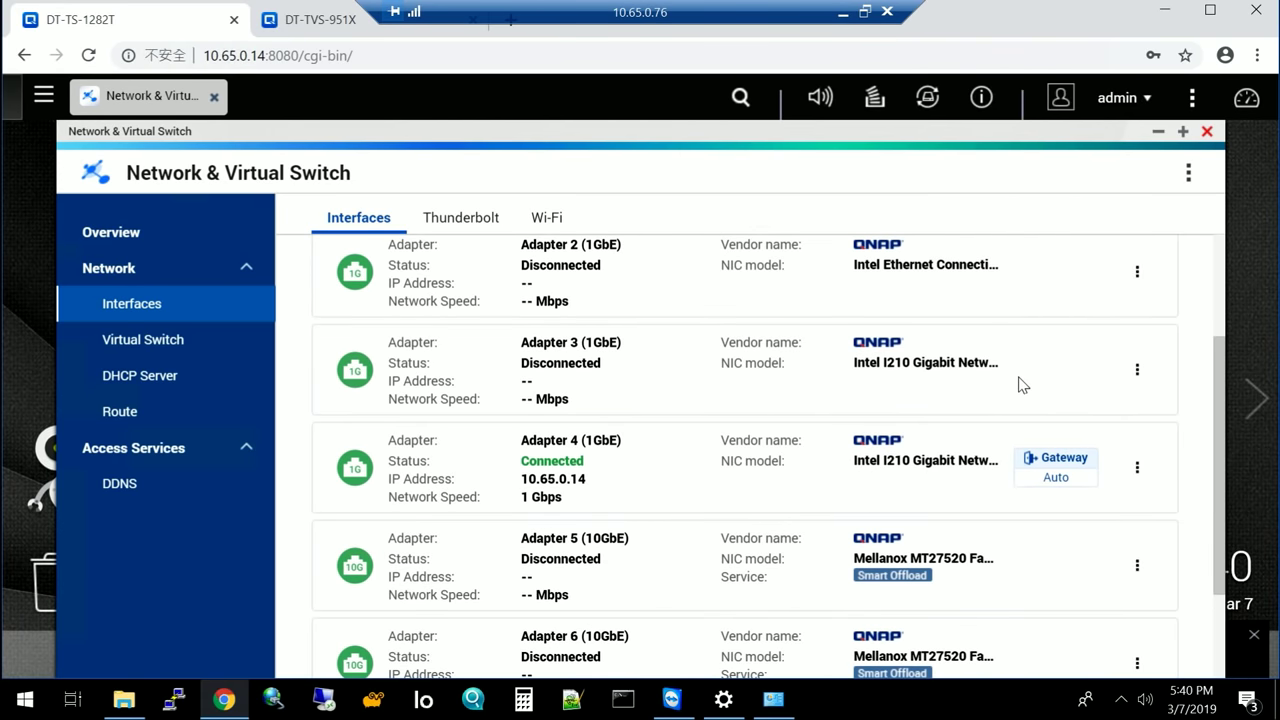
{"action": "scroll", "coordinate": [1020, 382], "scroll_direction": "up", "scroll_amount": 2}
{"action": "scroll", "coordinate": [1010, 384], "scroll_direction": "up", "scroll_amount": 1}
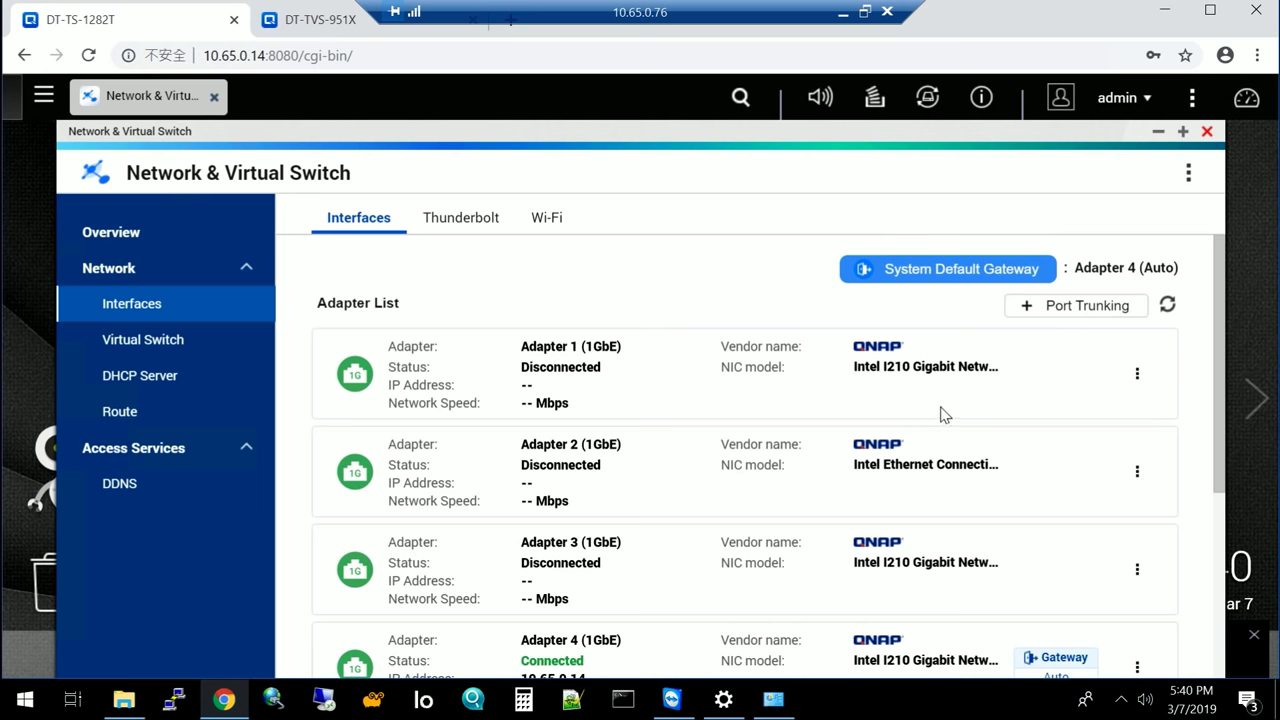
{"action": "scroll", "coordinate": [965, 410], "scroll_direction": "down", "scroll_amount": 5}
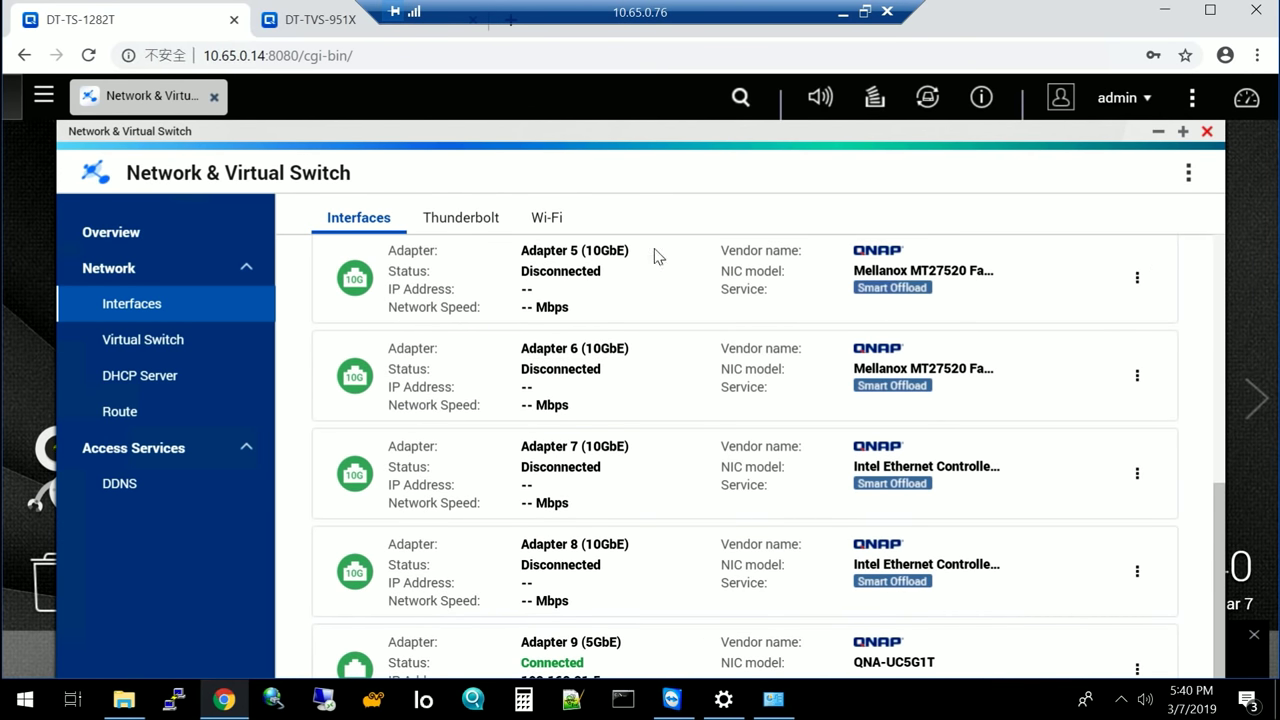
Maximize the Network & Virtual Switch window and check Adapter 9's network speed and NIC model.
{"action": "left_click", "coordinate": [1183, 131]}
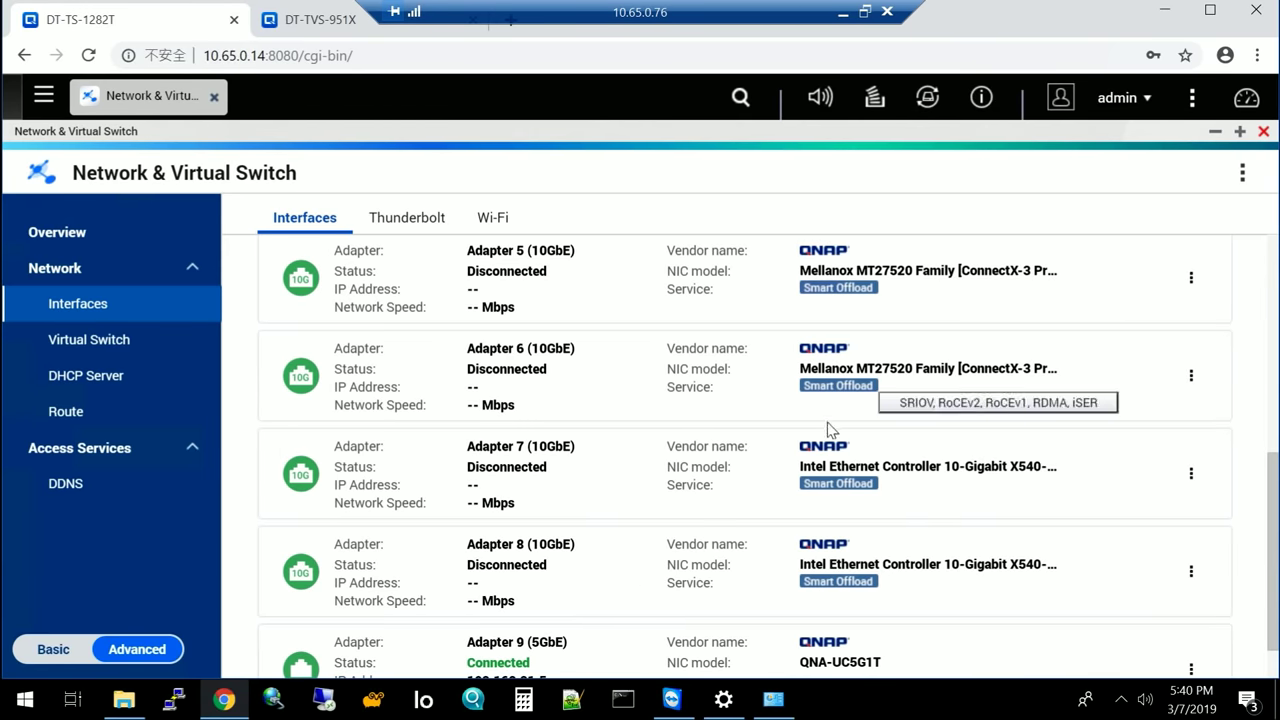
{"action": "scroll", "coordinate": [800, 601], "scroll_direction": "down", "scroll_amount": 1}
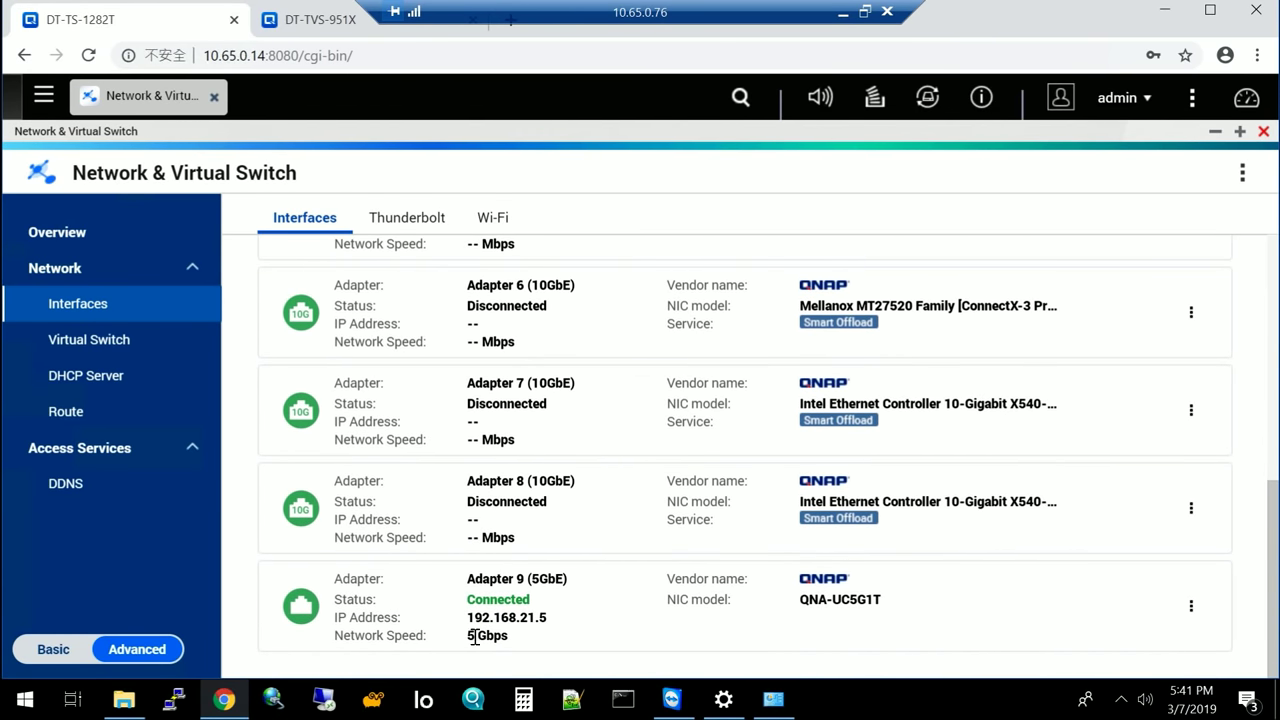
{"action": "double_click", "coordinate": [529, 645]}
{"action": "left_click", "coordinate": [530, 646]}
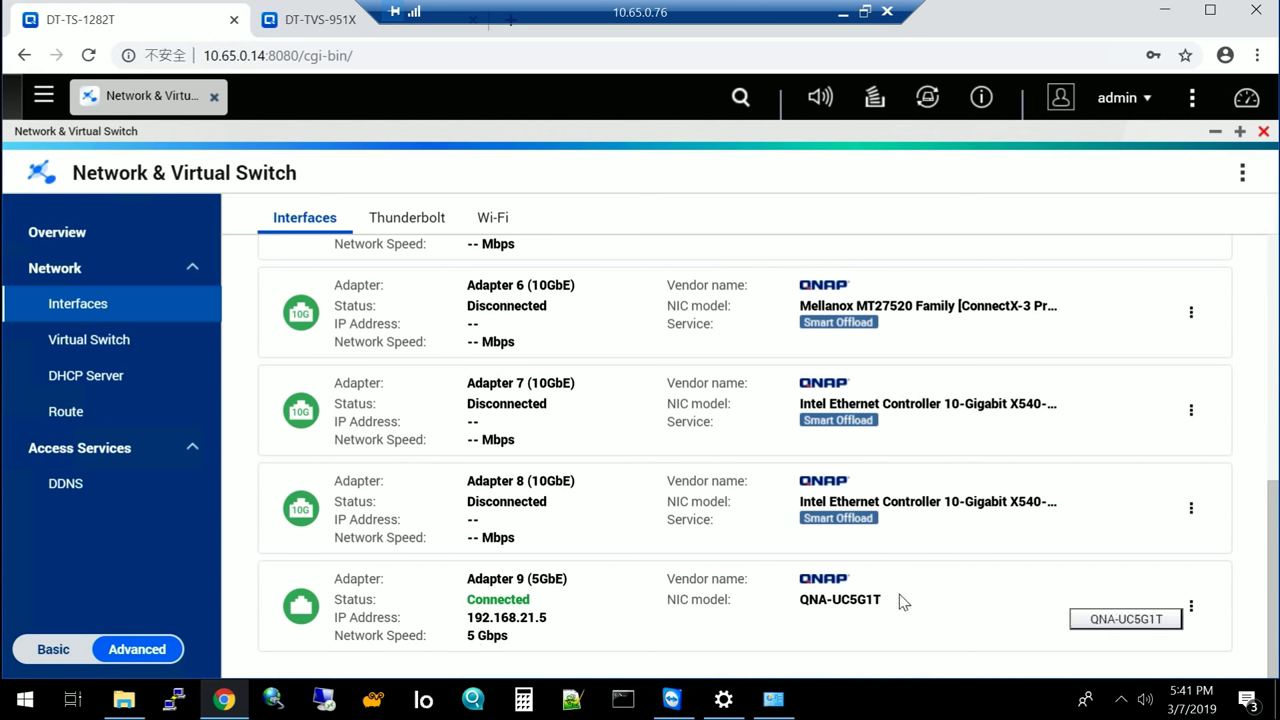
{"action": "triple_click", "coordinate": [860, 600]}
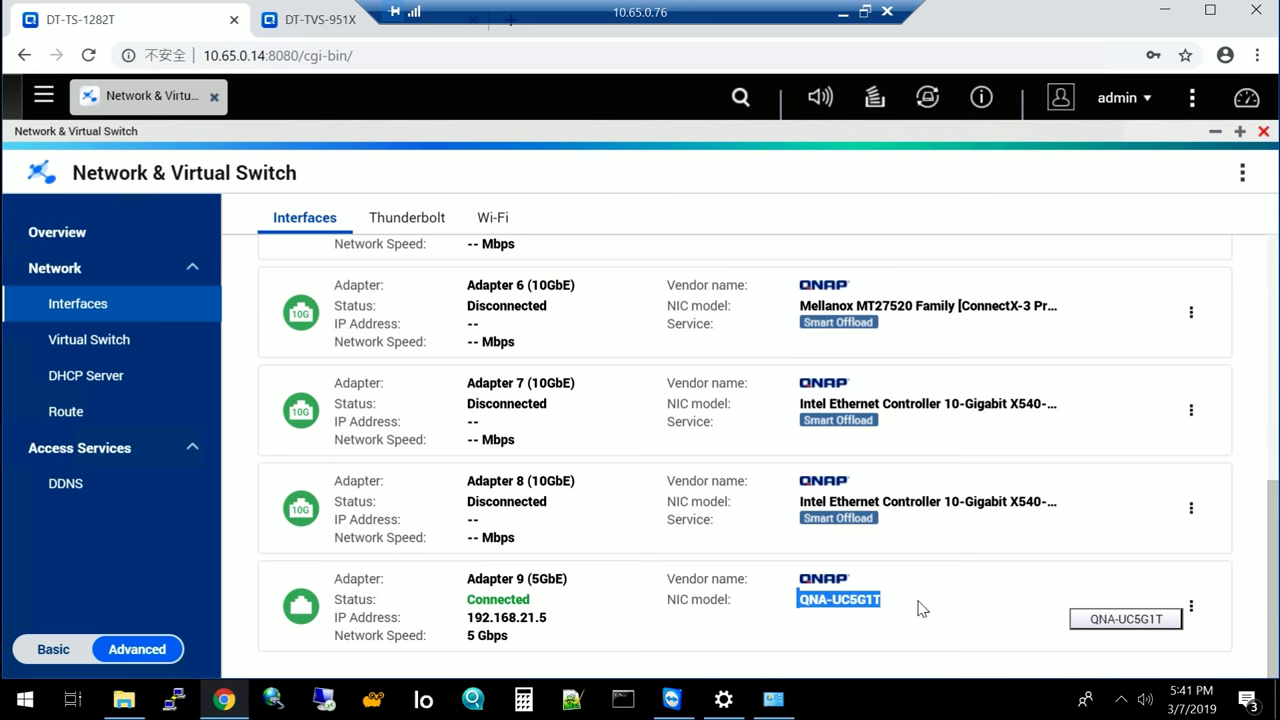
View Adapter 9's sent and received traffic in the Activity Monitor, and close the Resource Monitor.
{"action": "left_click", "coordinate": [1191, 607]}
{"action": "scroll", "coordinate": [1198, 608], "scroll_direction": "down", "scroll_amount": 1}
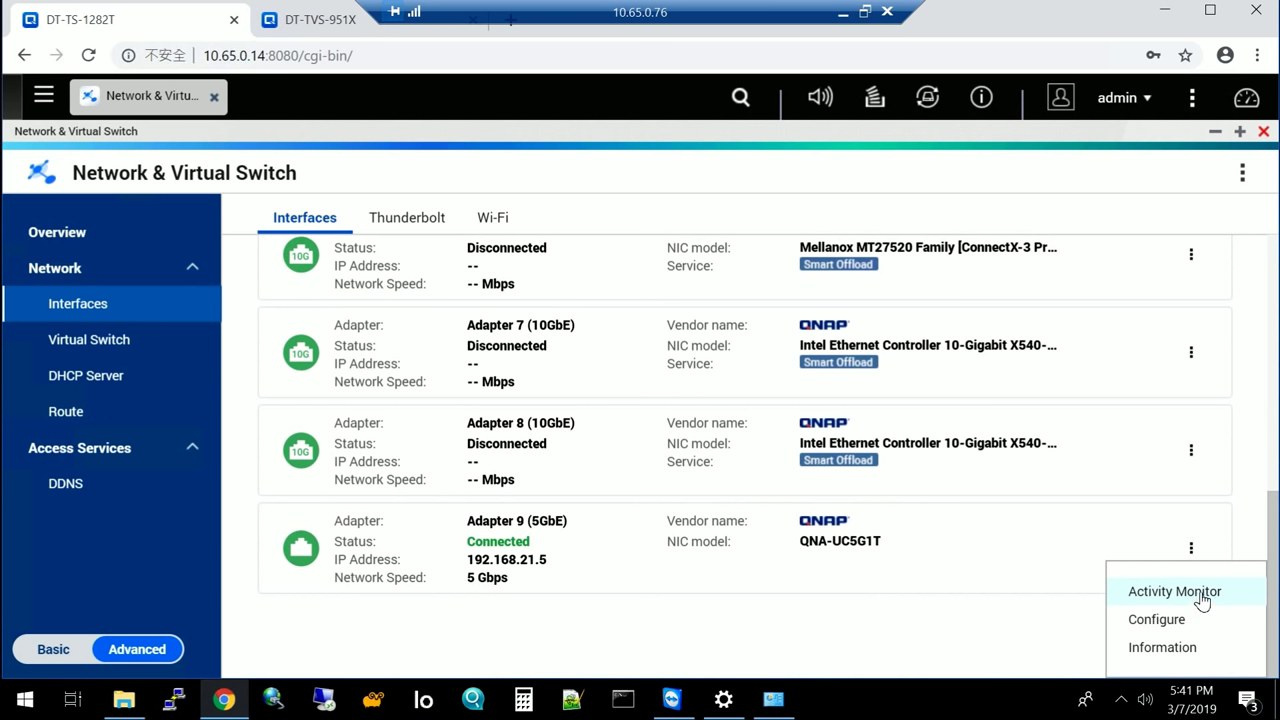
{"action": "left_click", "coordinate": [1198, 598]}
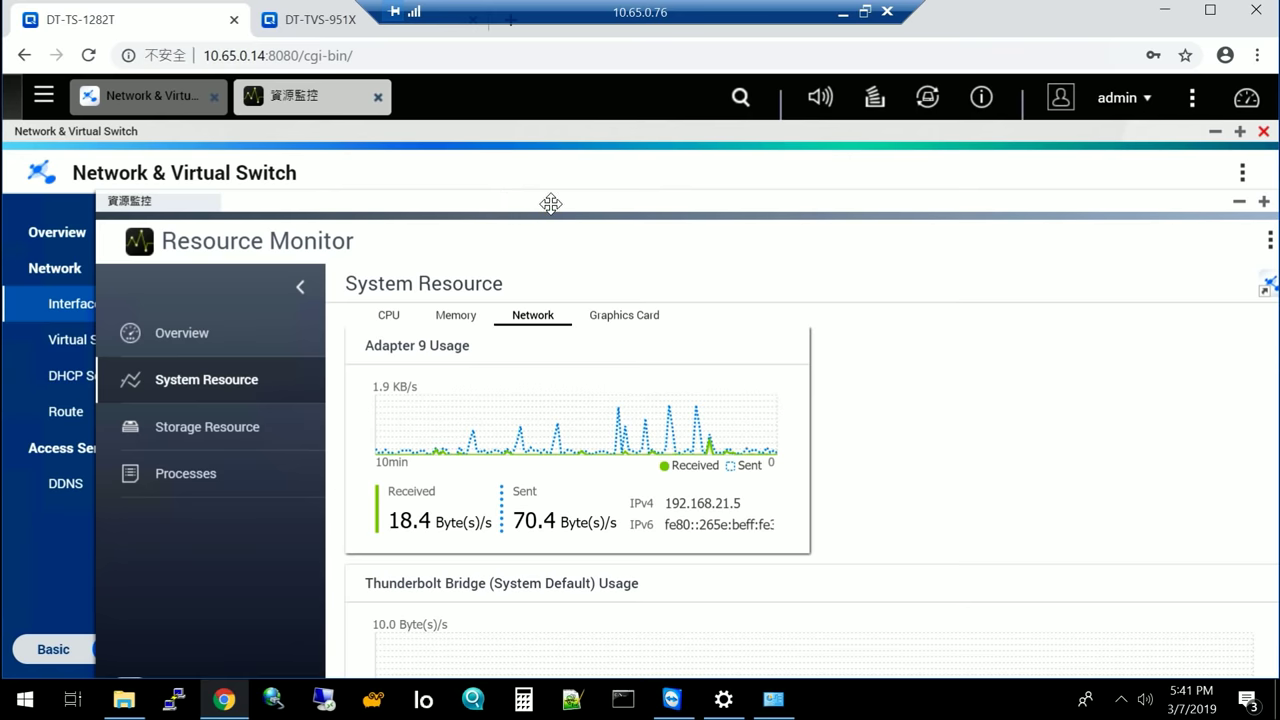
{"action": "left_click_drag", "start_coordinate": [551, 200], "coordinate": [486, 142]}
{"action": "mouse_move", "coordinate": [630, 372]}
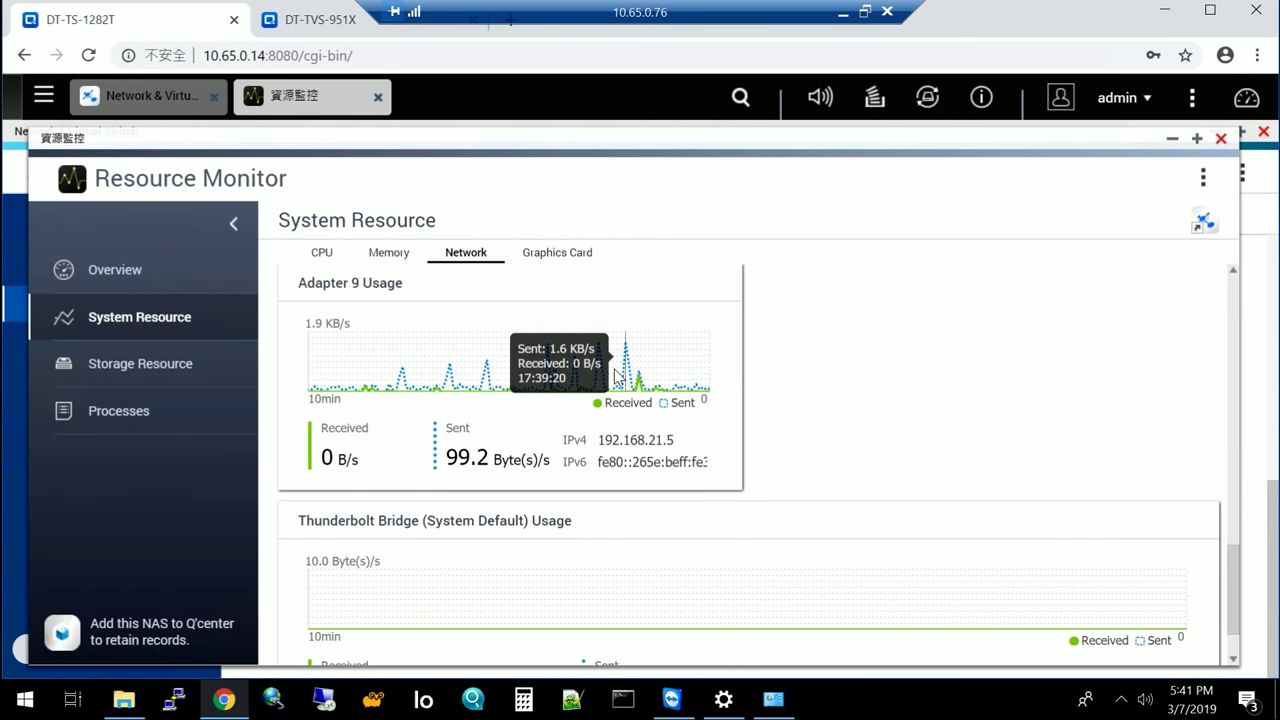
{"action": "left_click", "coordinate": [1220, 139]}
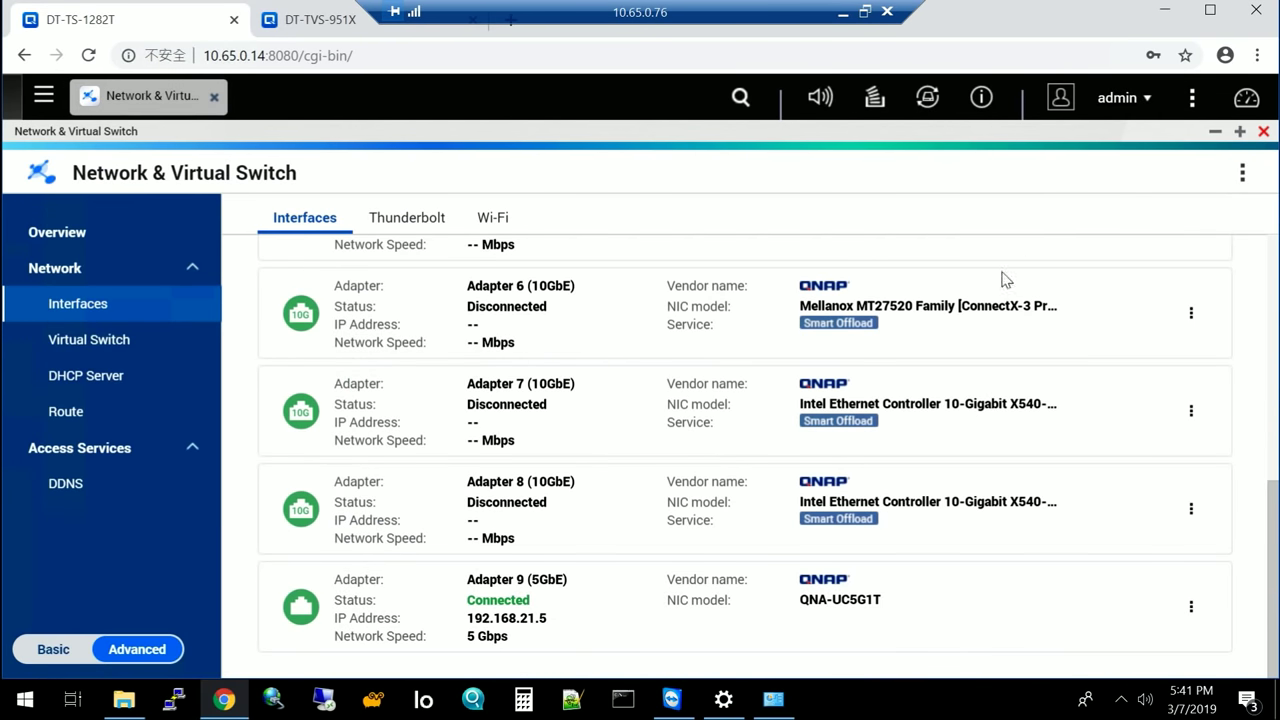
View Adapter 9's IPv4, IPv6 and hardware information, checking the NIC model, speed and MTU, and close it.
{"action": "left_click", "coordinate": [1191, 608]}
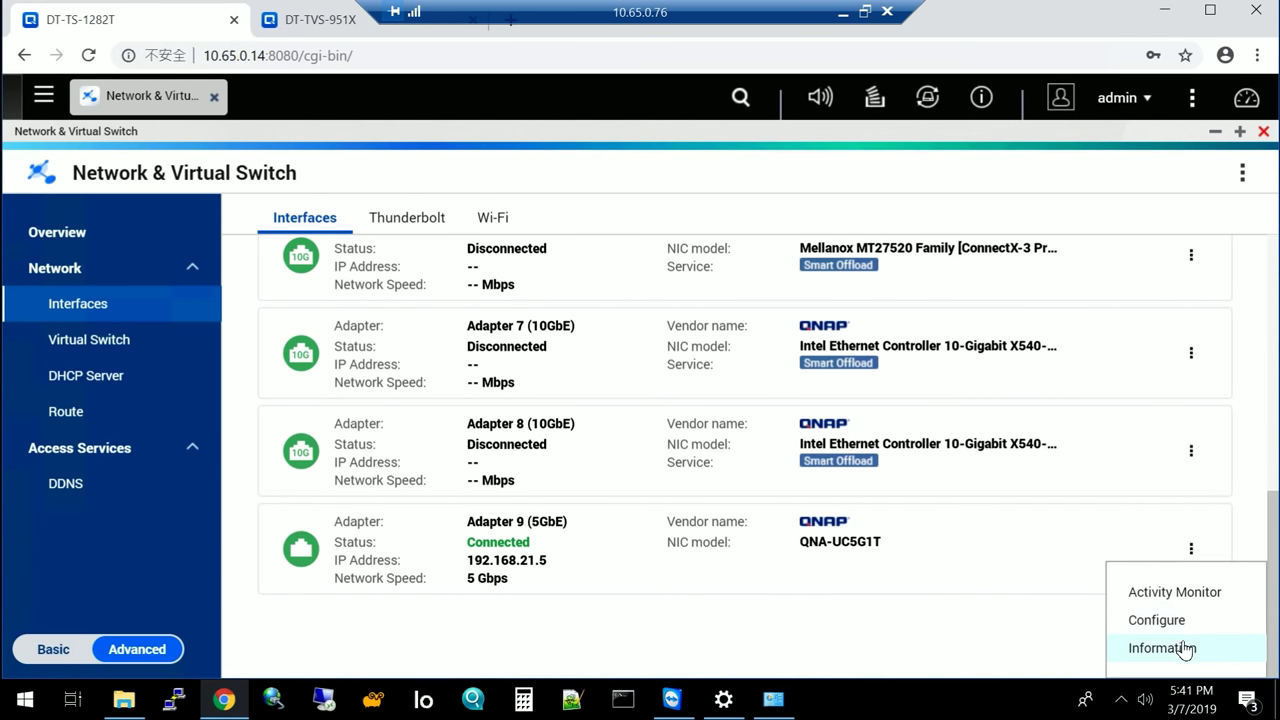
{"action": "left_click", "coordinate": [1183, 650]}
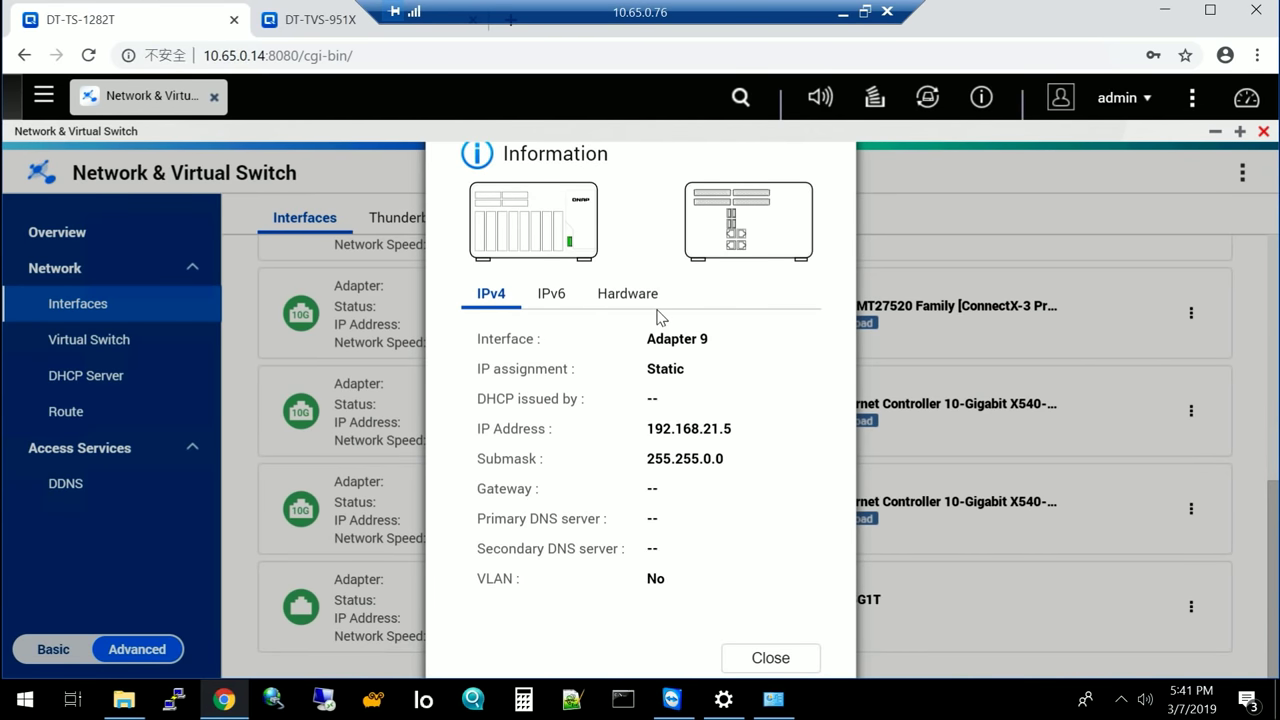
{"action": "left_click", "coordinate": [563, 297]}
{"action": "left_click", "coordinate": [624, 296]}
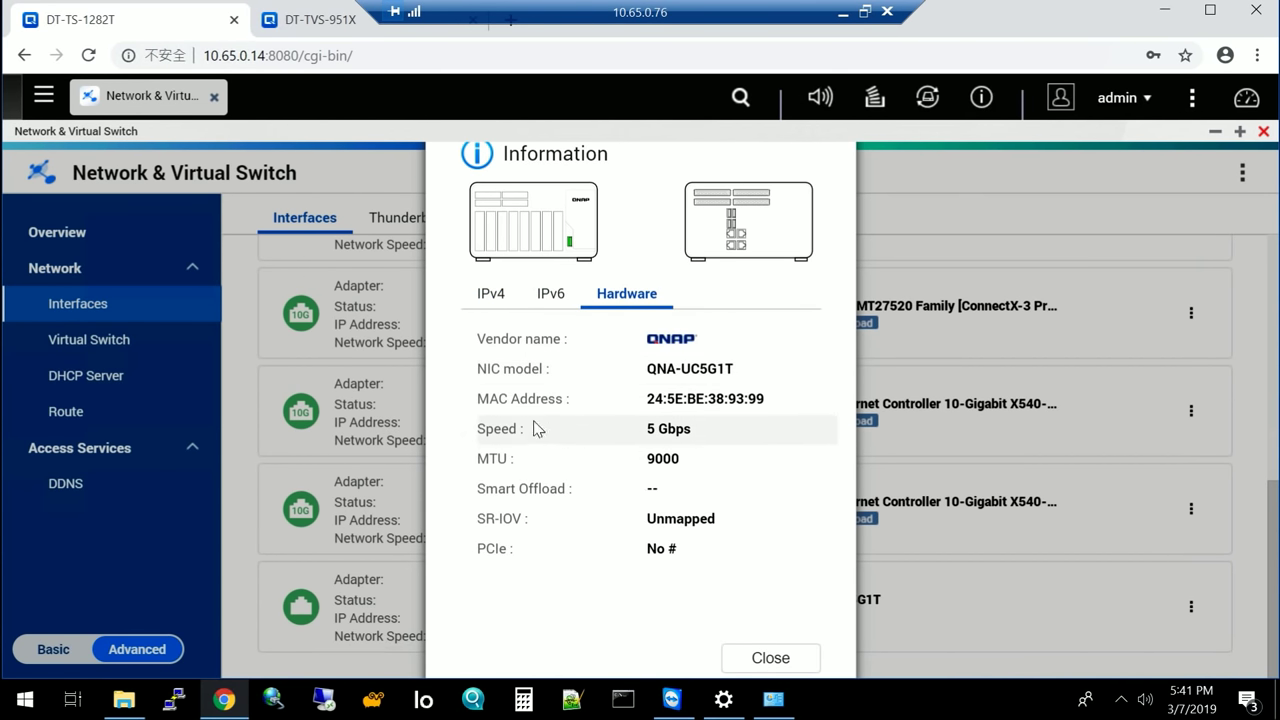
{"action": "left_click_drag", "start_coordinate": [646, 368], "coordinate": [735, 369]}
{"action": "left_click_drag", "start_coordinate": [656, 428], "coordinate": [720, 457]}
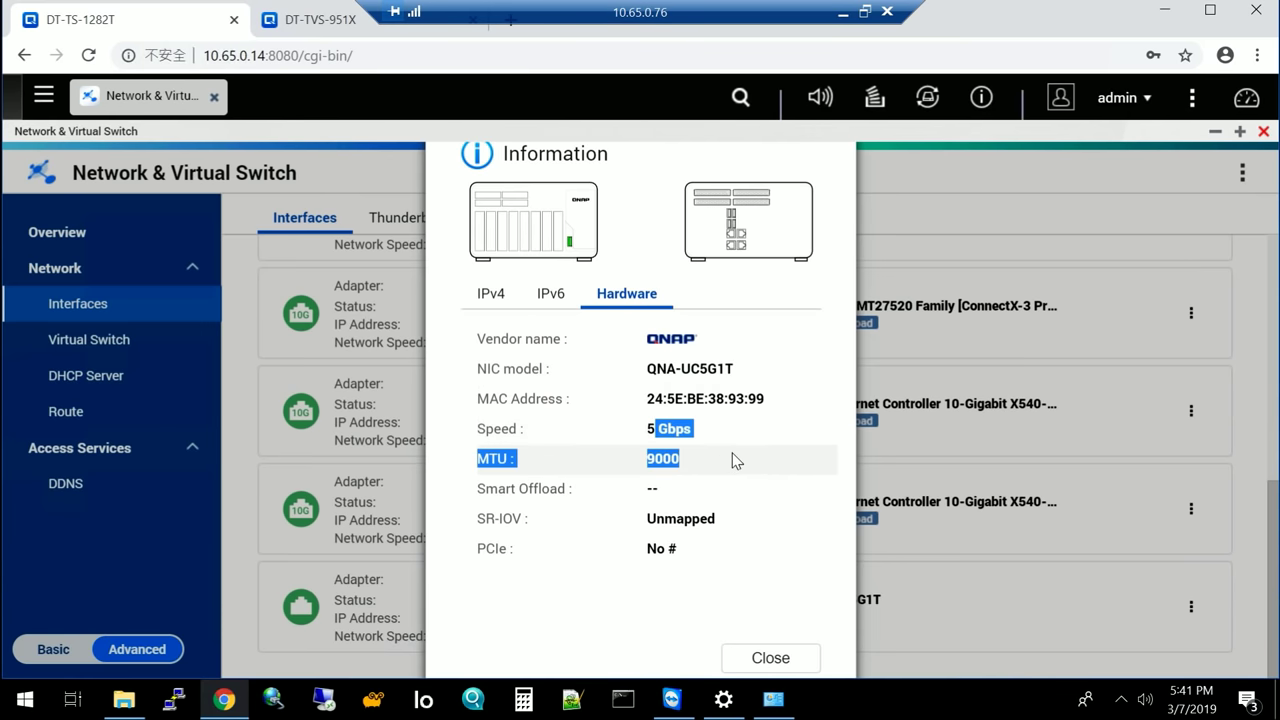
{"action": "left_click", "coordinate": [770, 658]}
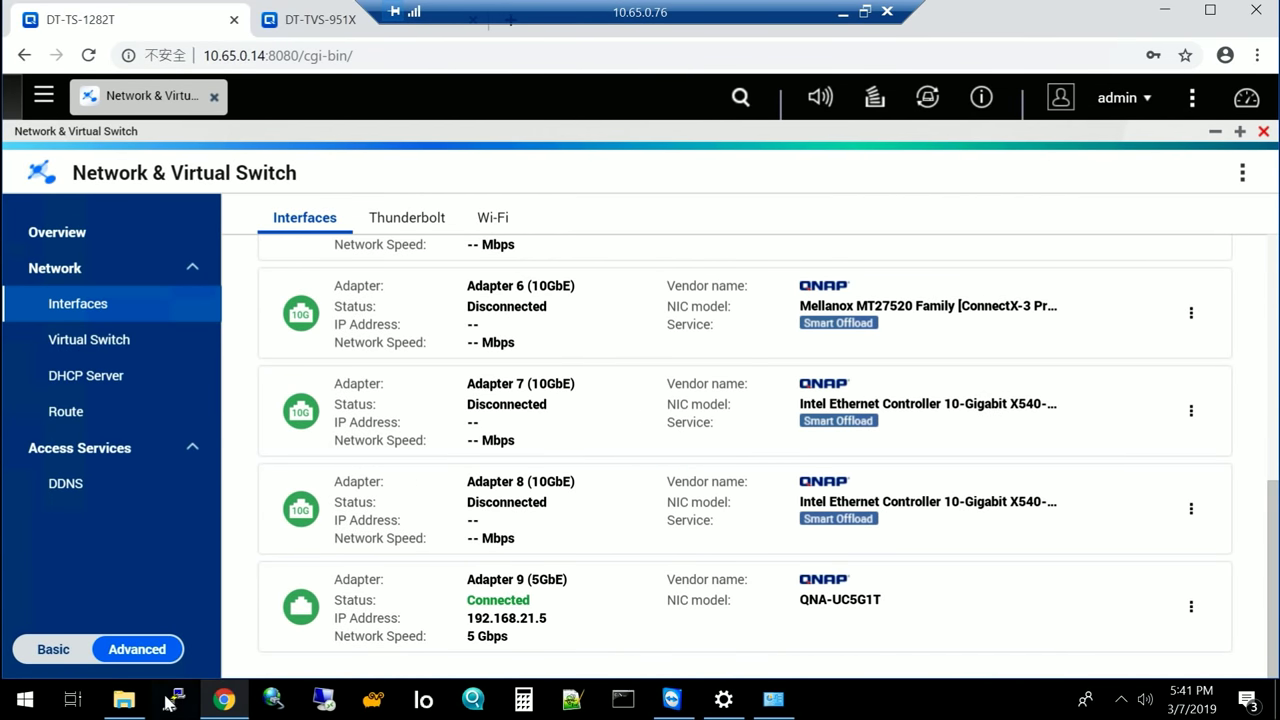
Switch to File Explorer and check the contents of Local Disk (I:) and the NAS_QNA network drive (Z:).
{"action": "left_click", "coordinate": [125, 700]}
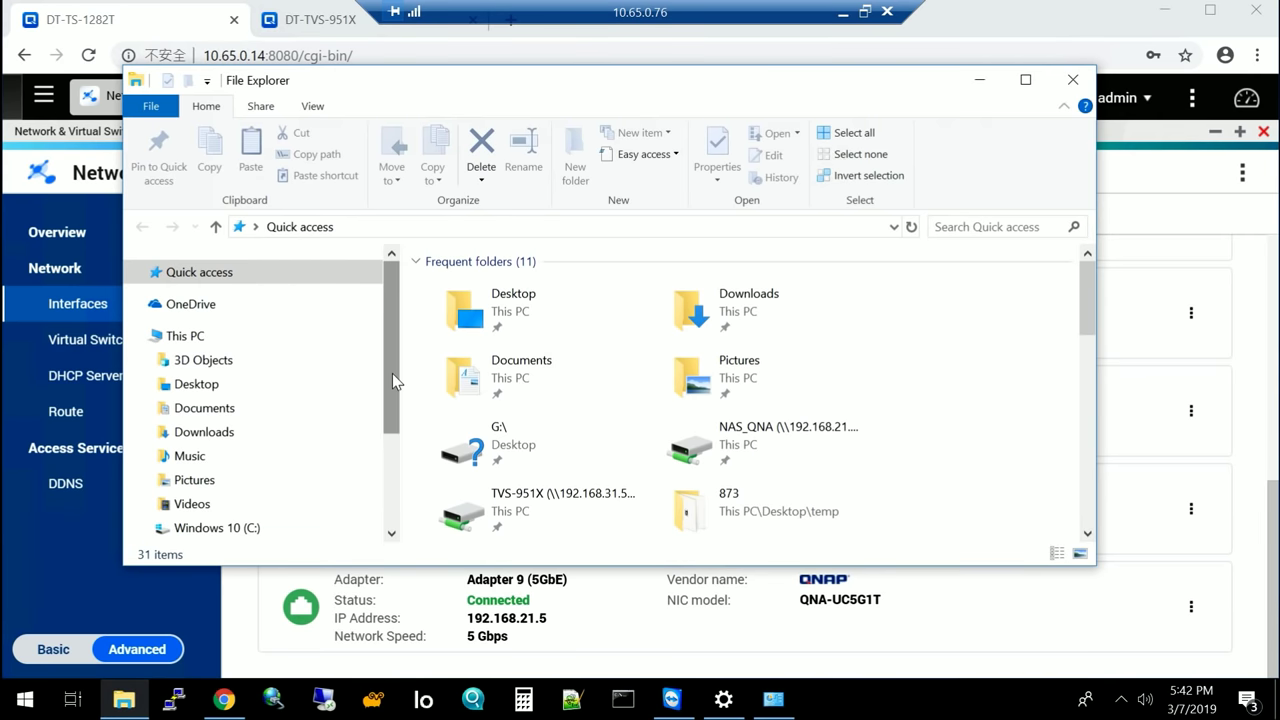
{"action": "left_click_drag", "start_coordinate": [392, 373], "coordinate": [392, 500]}
{"action": "left_click", "coordinate": [230, 424]}
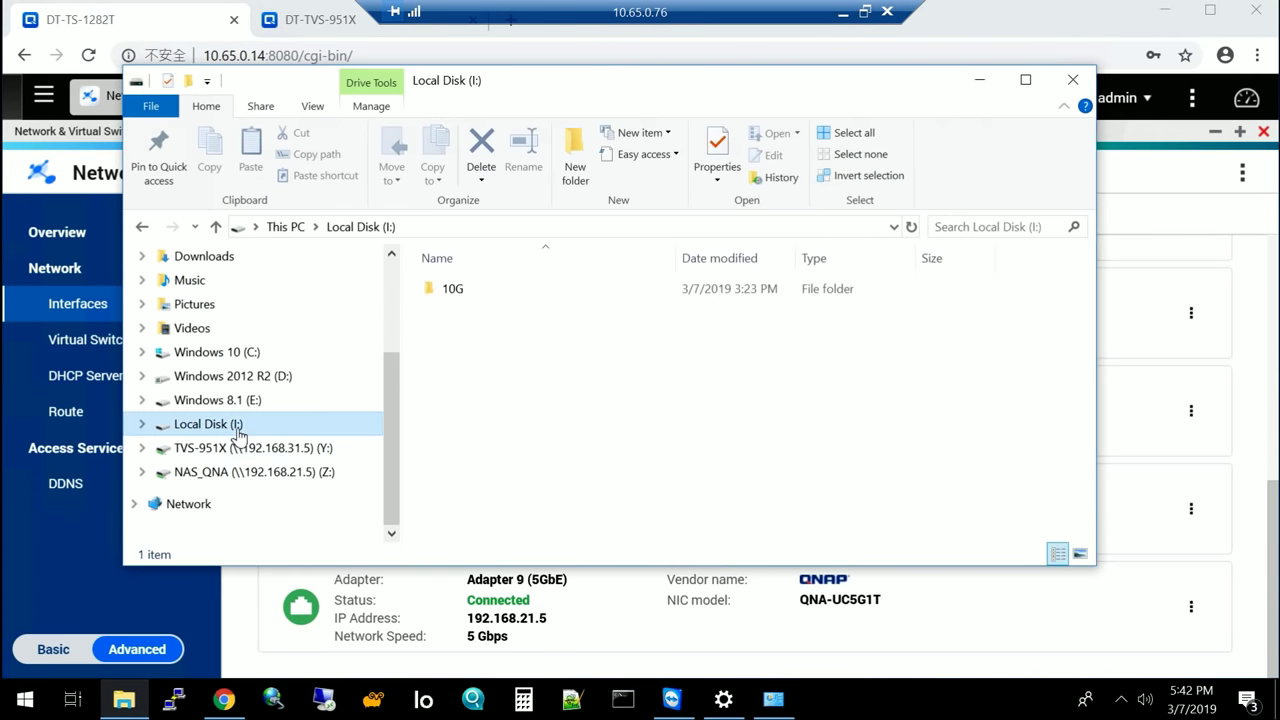
{"action": "left_click", "coordinate": [476, 296]}
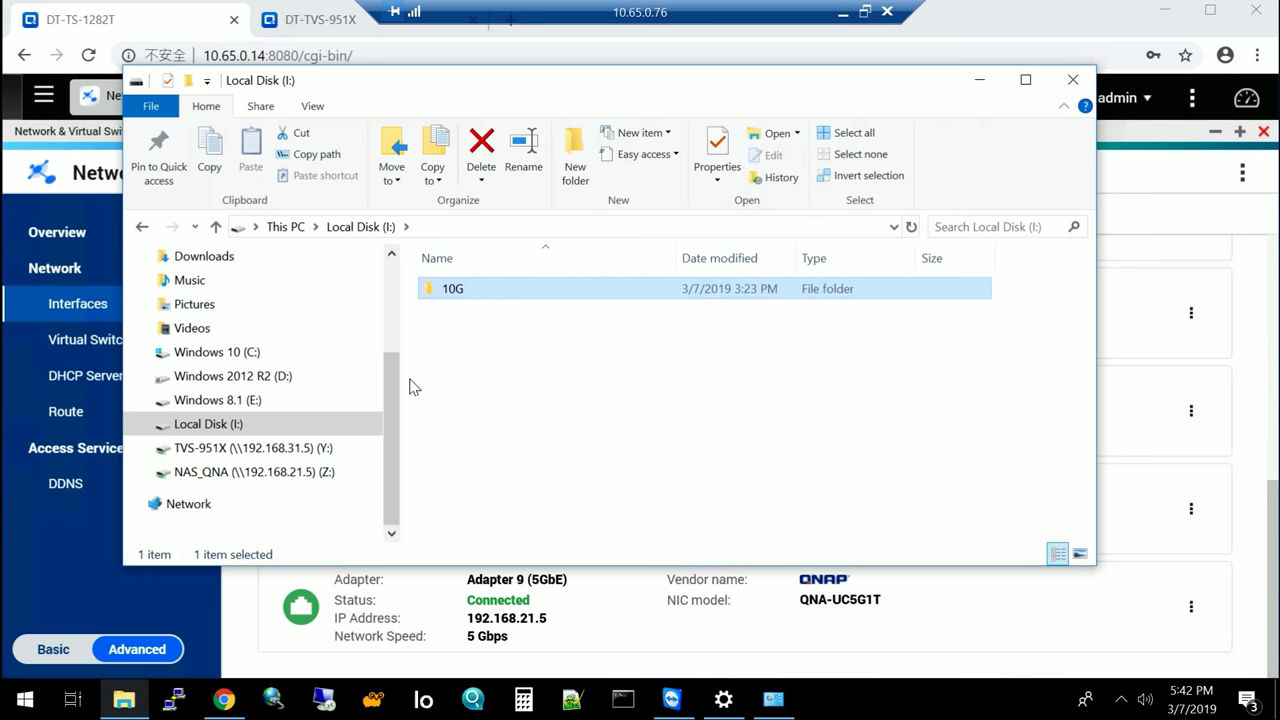
{"action": "left_click", "coordinate": [265, 481]}
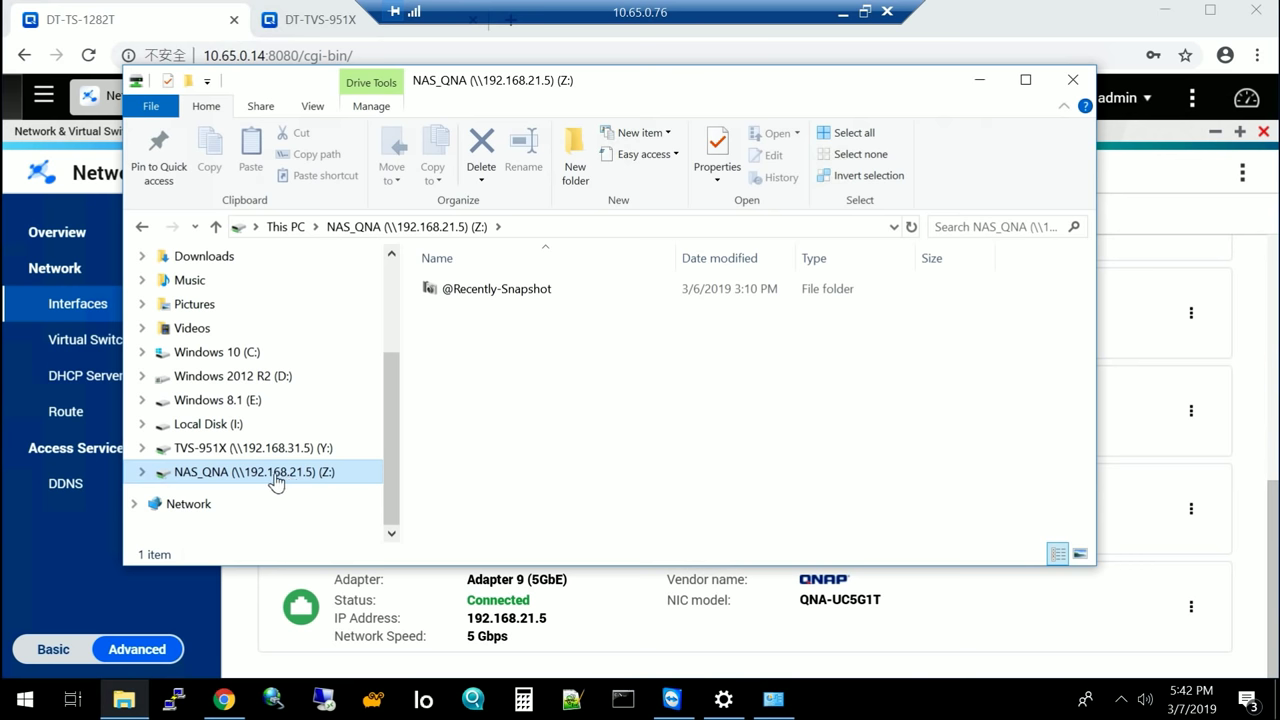
Test the transfer speed by copying the 10G folder from Local Disk (I:) to NAS_QNA (Z:), and cancel the copy partway.
{"action": "left_click", "coordinate": [272, 426]}
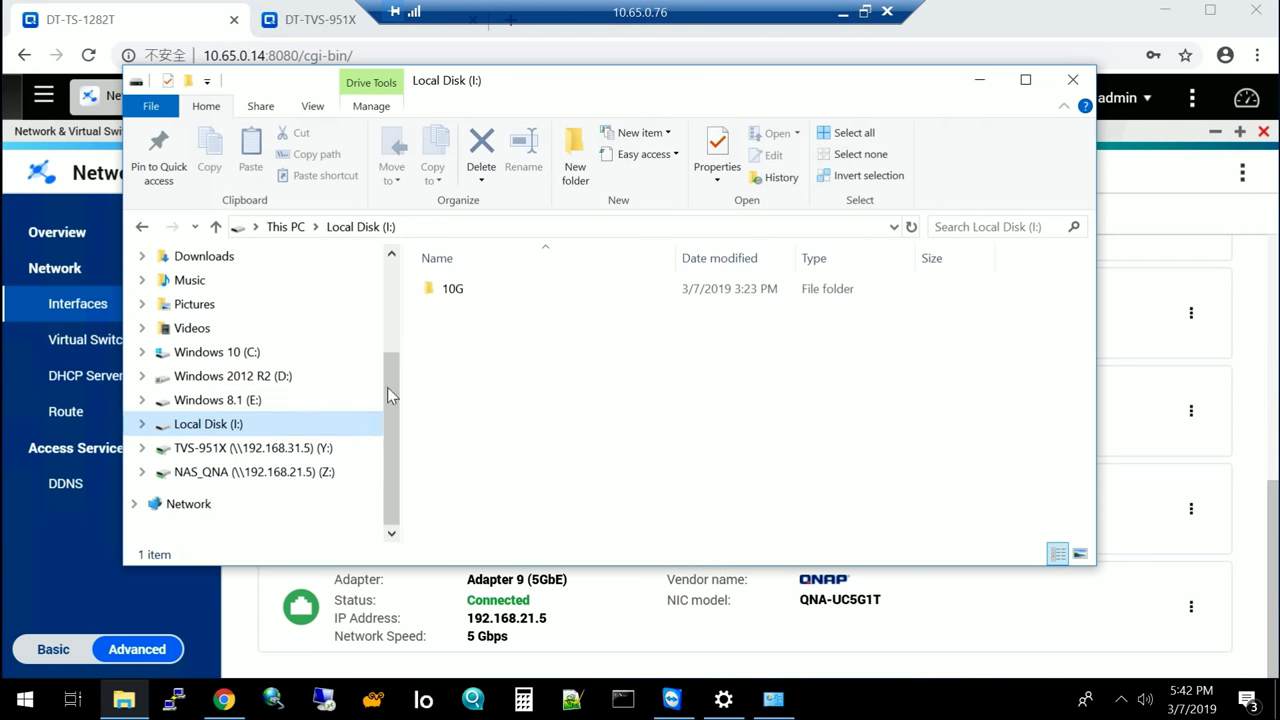
{"action": "left_click", "coordinate": [452, 295]}
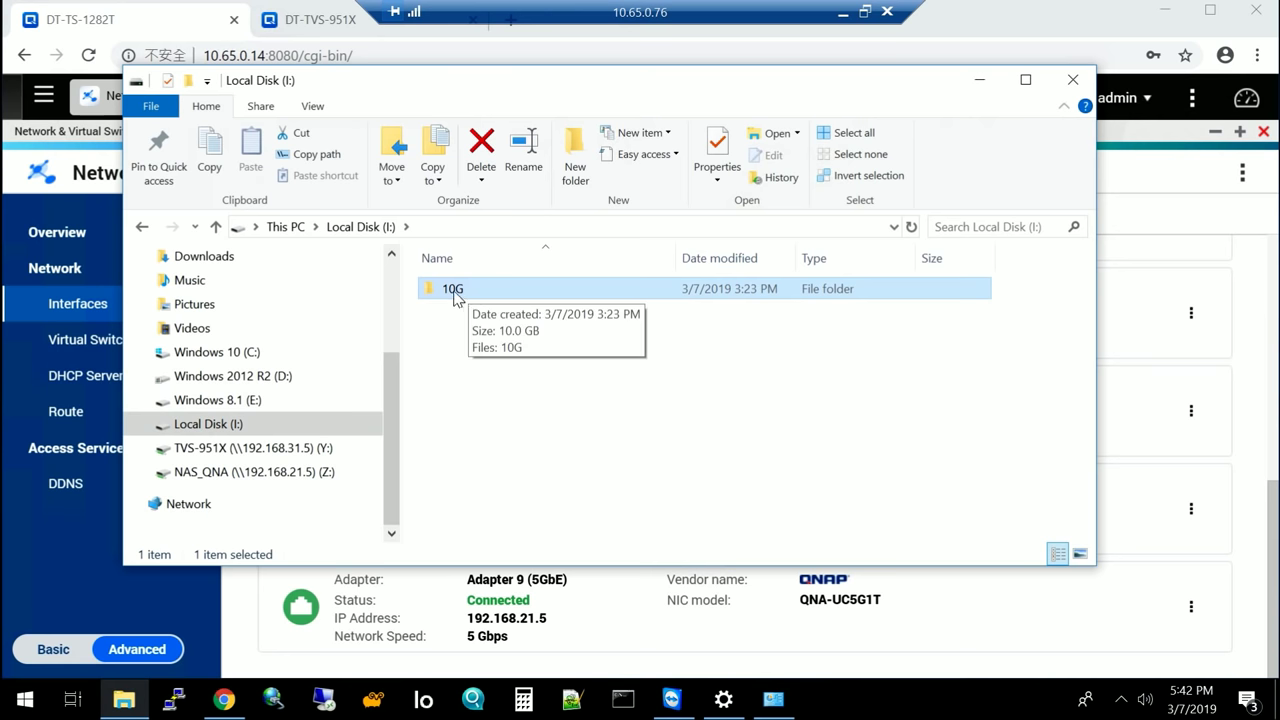
{"action": "left_click_drag", "start_coordinate": [460, 292], "coordinate": [310, 476]}
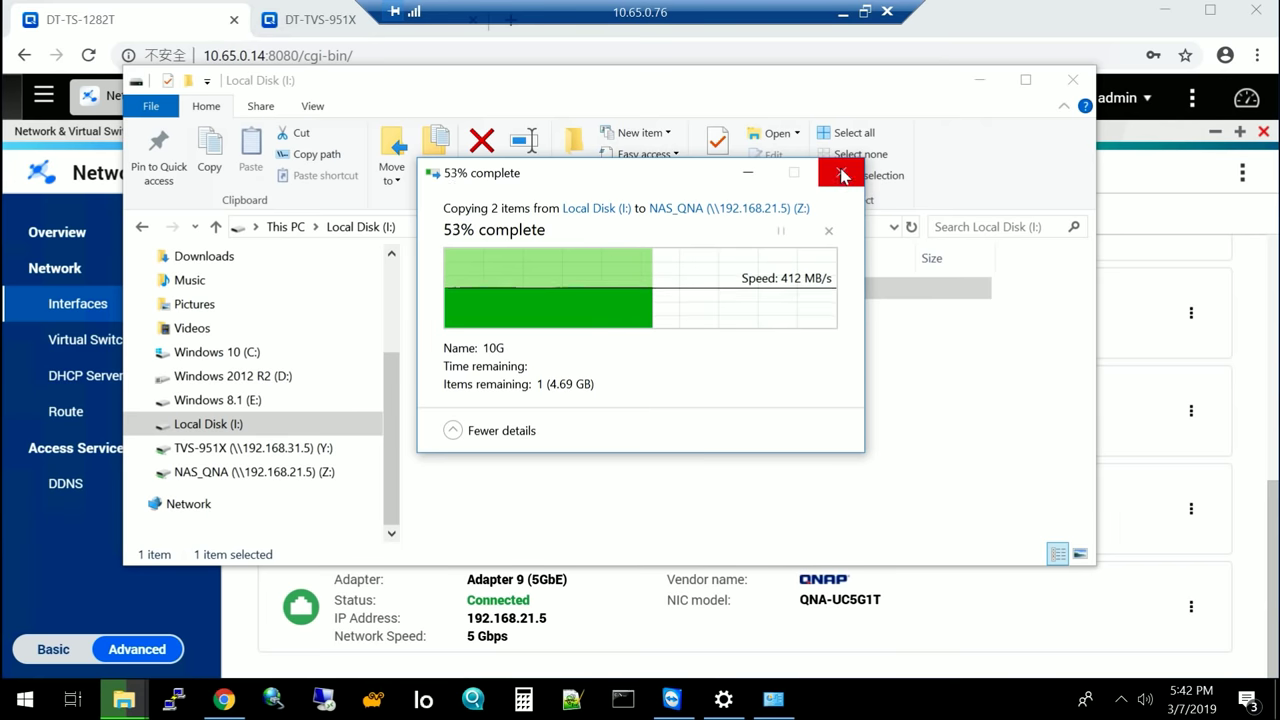
{"action": "left_click", "coordinate": [841, 174]}
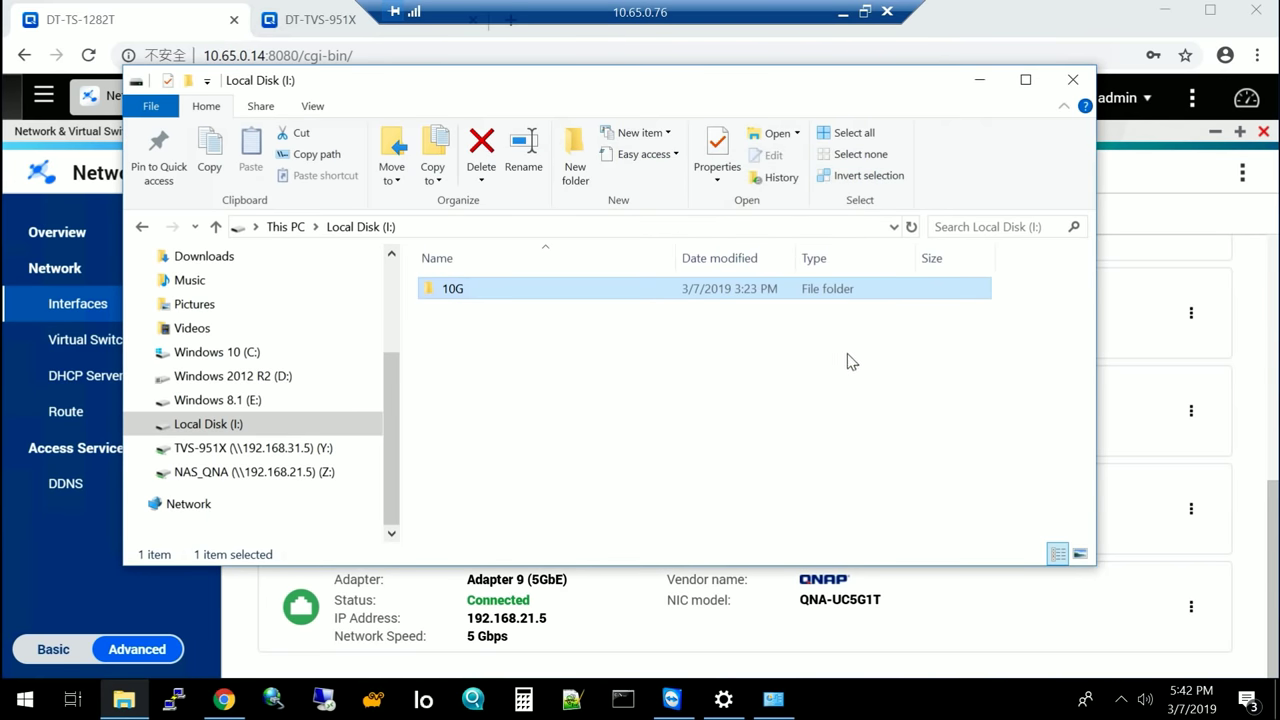